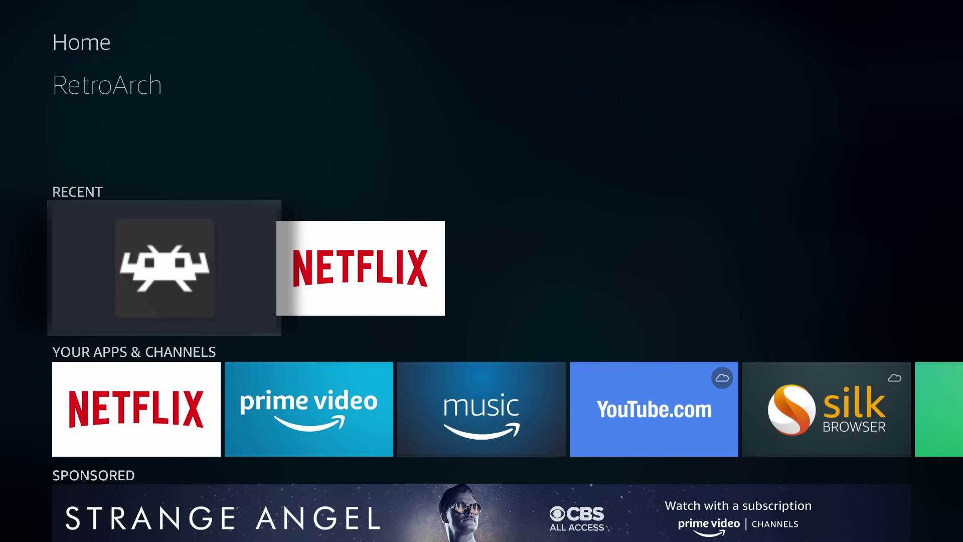
- Open the Device category in the Fire TV settings
key(Right)
key(Right)
key(Right)
key(Right)
key(Down)
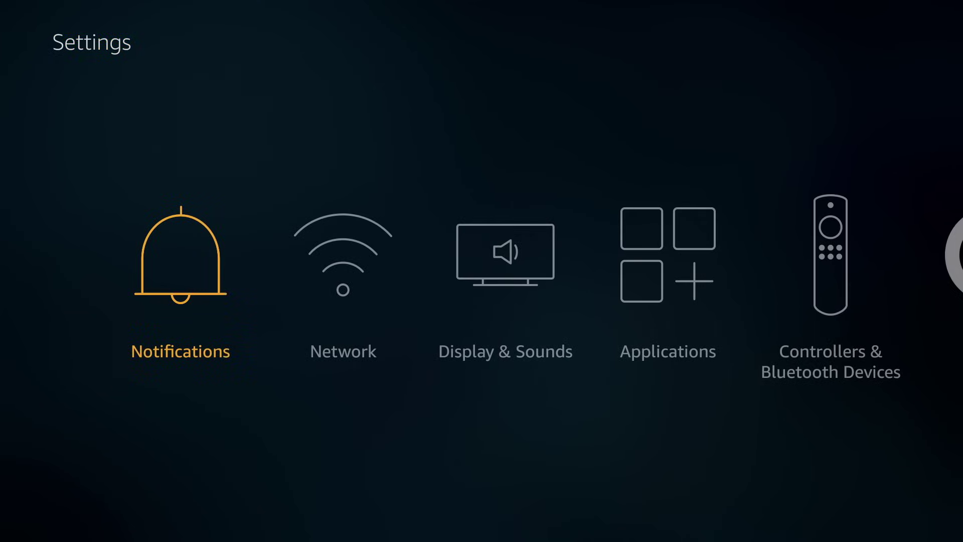
key(Right)
key(Right)
key(Right)
key(Right)
key(Right)
key(Right)
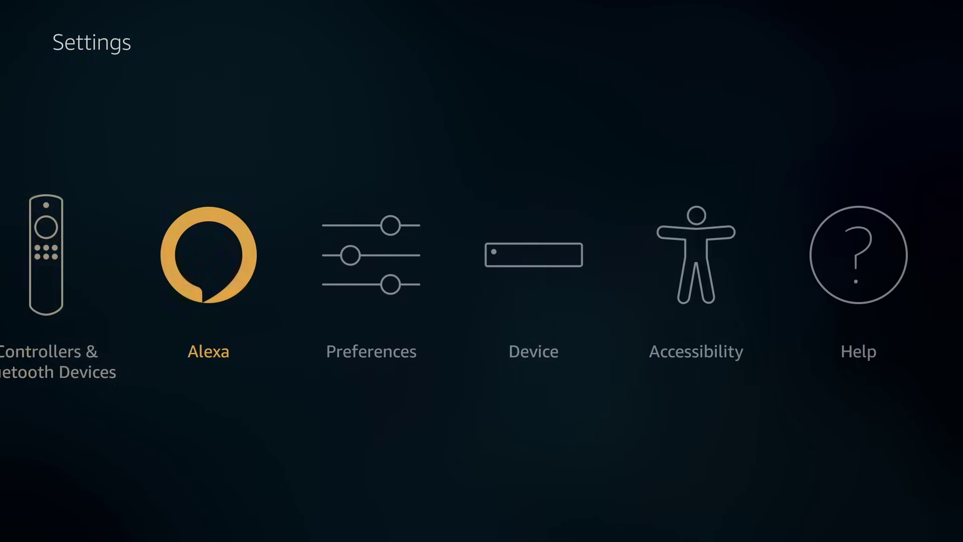
key(Right)
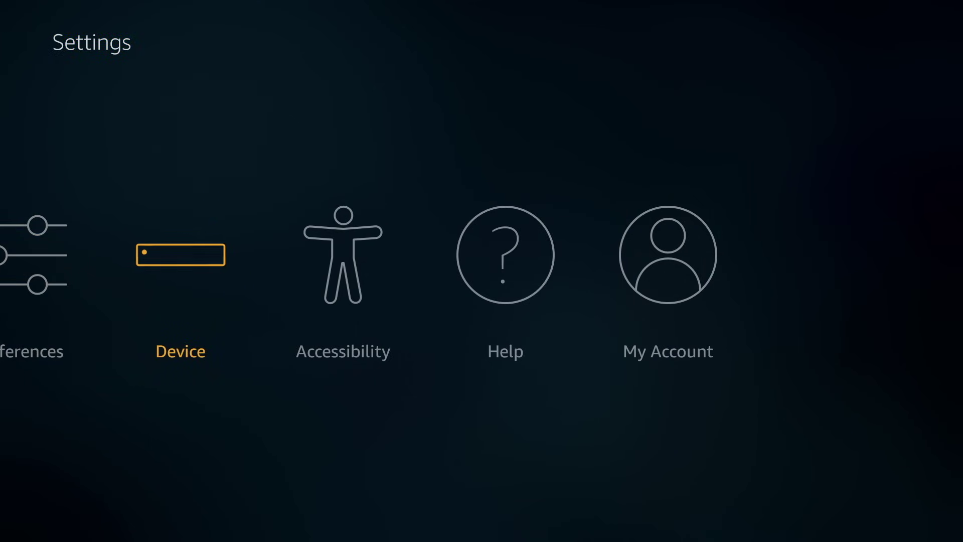
key(Return)
- Turn on Apps from Unknown Sources in the developer options
key(Down)
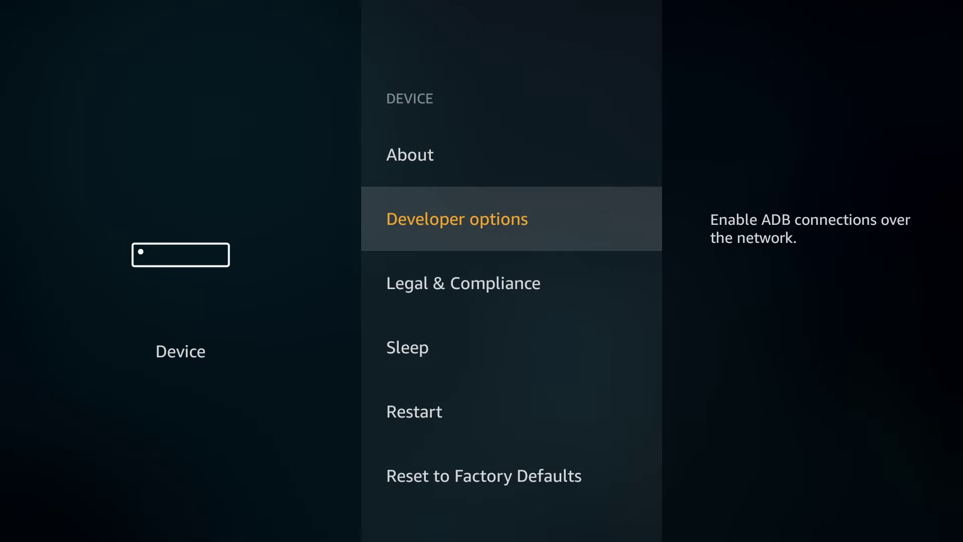
key(Return)
key(Down)
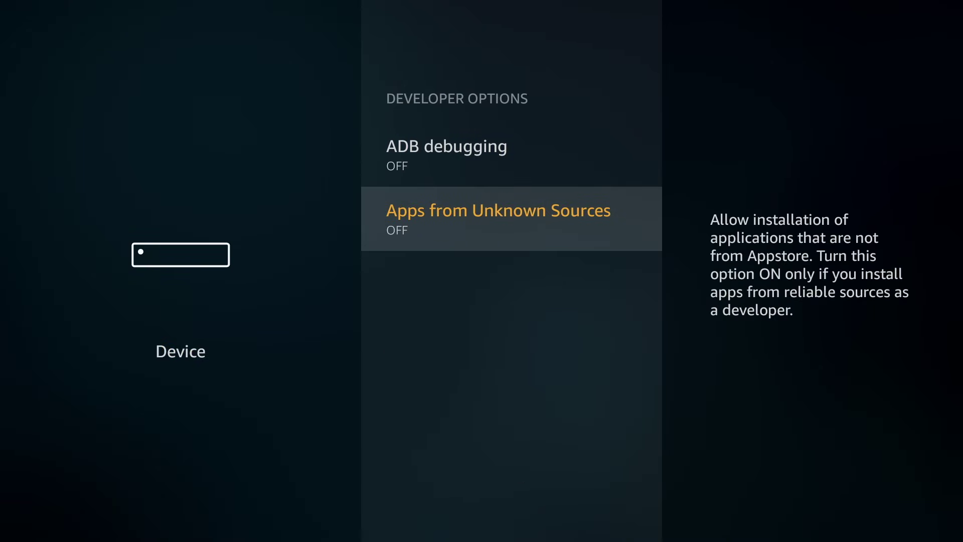
key(Return)
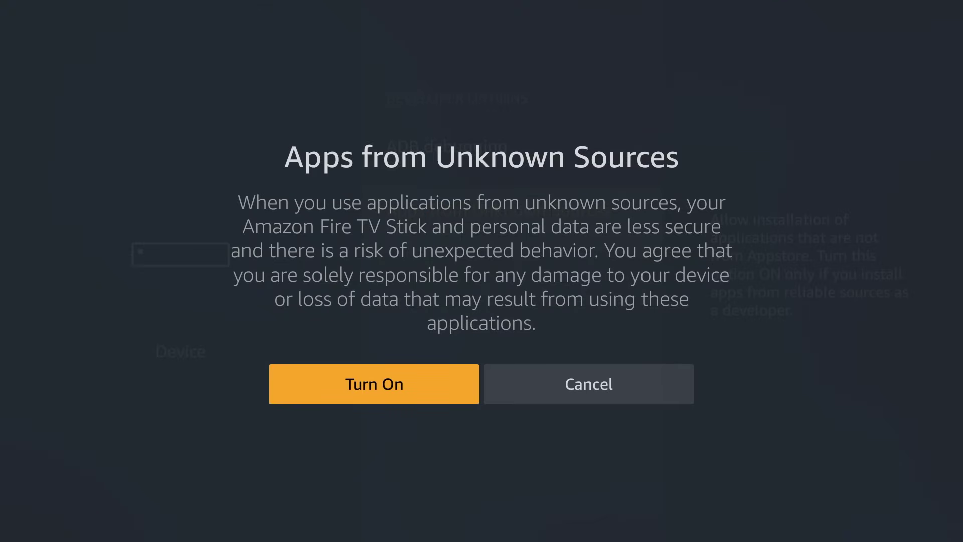
key(Return)
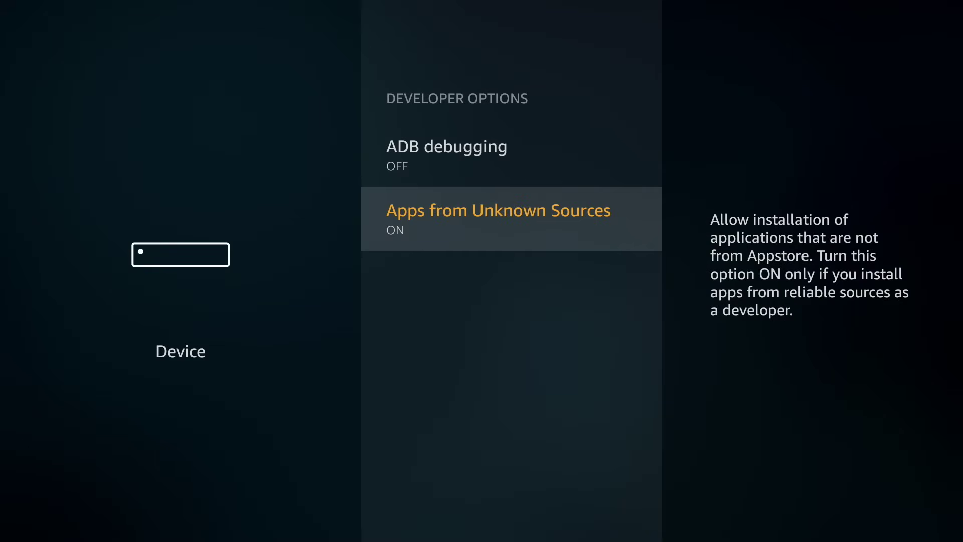
- Pair the Xbox Wireless Controller as a new game controller in Controllers & Bluetooth Devices
key(Escape)
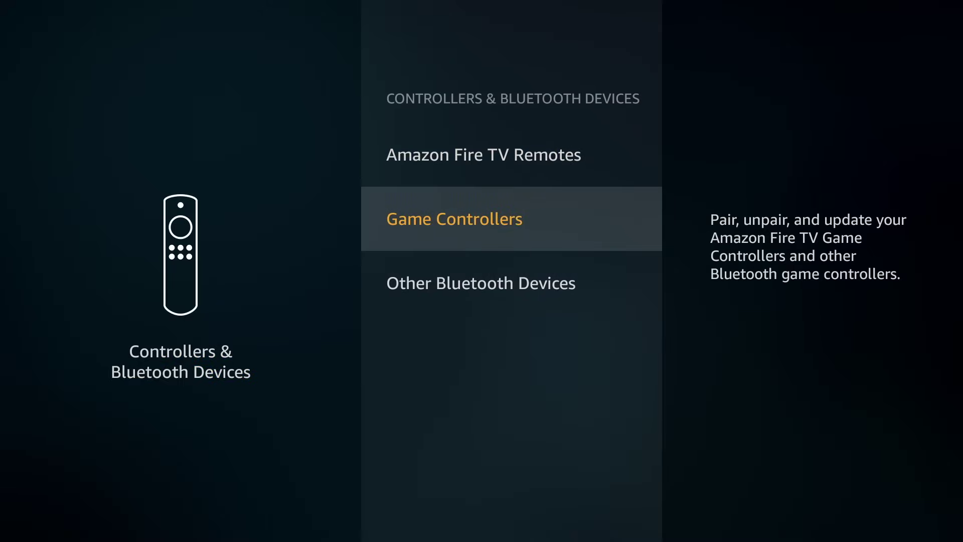
key(Return)
key(Return)
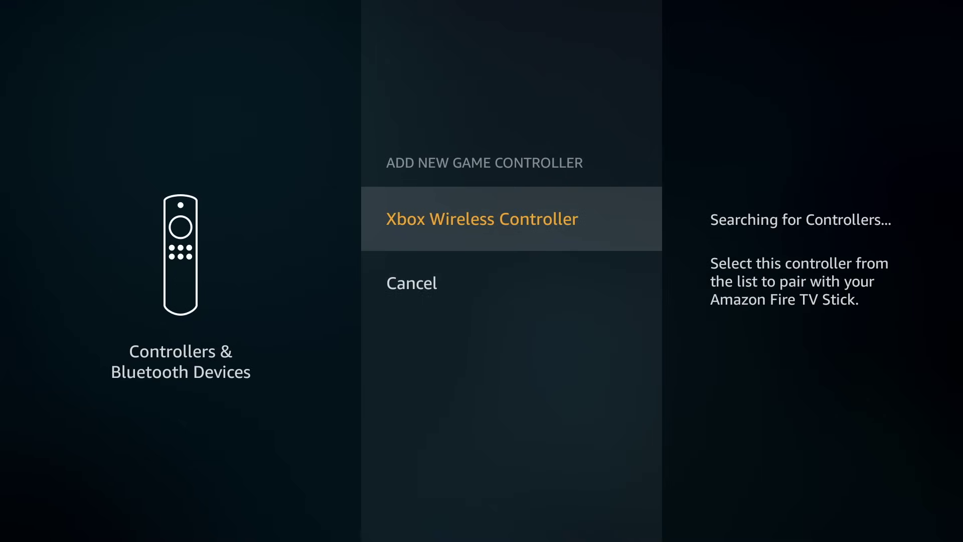
key(Return)
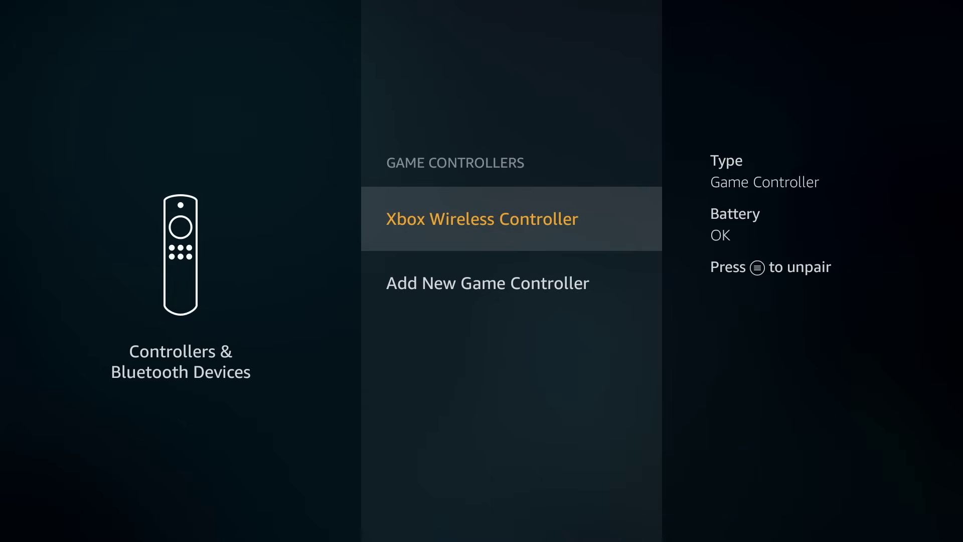
key(Escape)
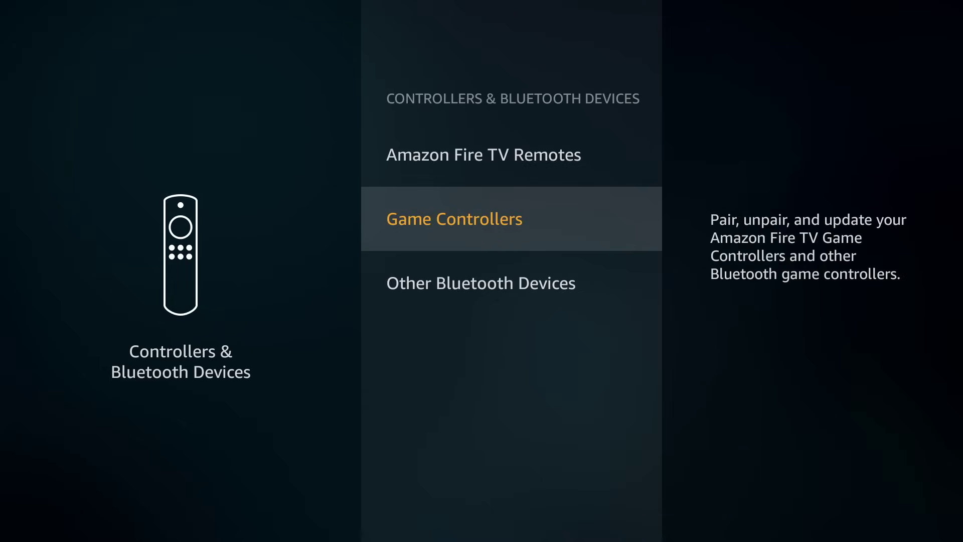
- Leave the controller settings and return to the Home screen
key(Escape)
key(Left)
key(Left)
key(Left)
key(Left)
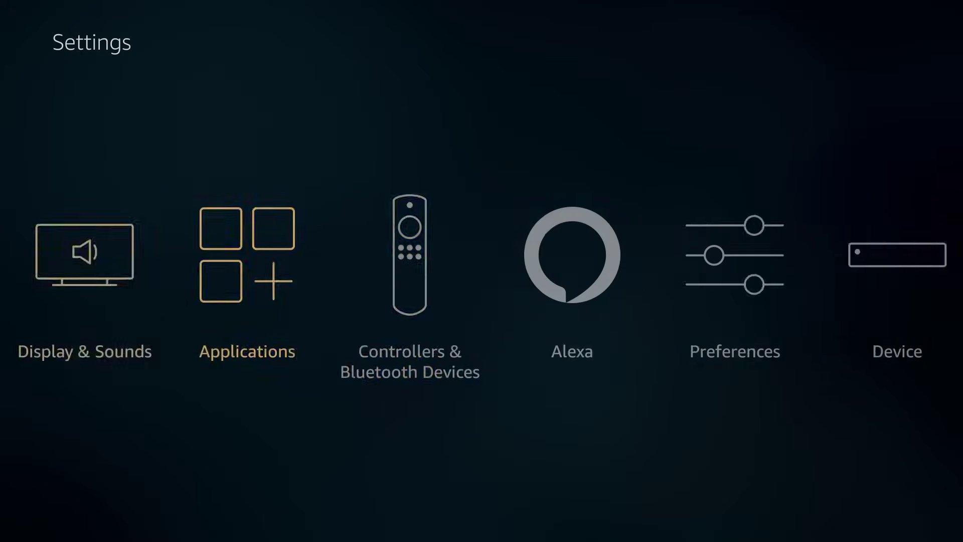
key(Up)
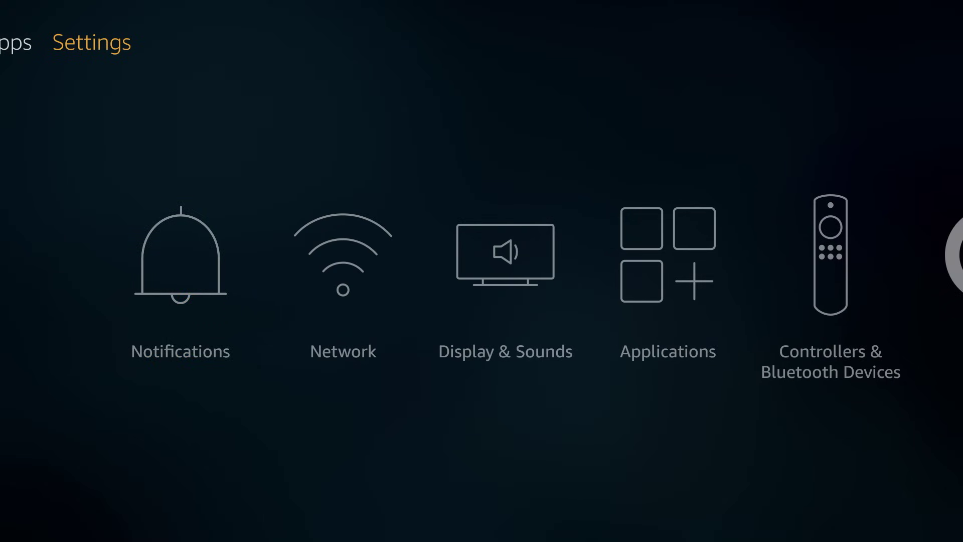
key(Left)
key(Left)
key(Left)
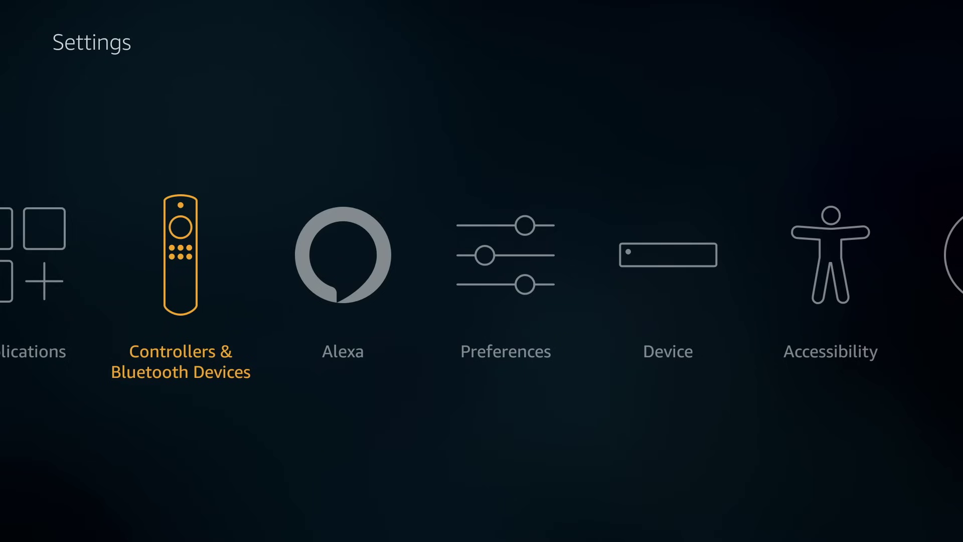
key(Left)
key(Left)
key(Left)
key(Left)
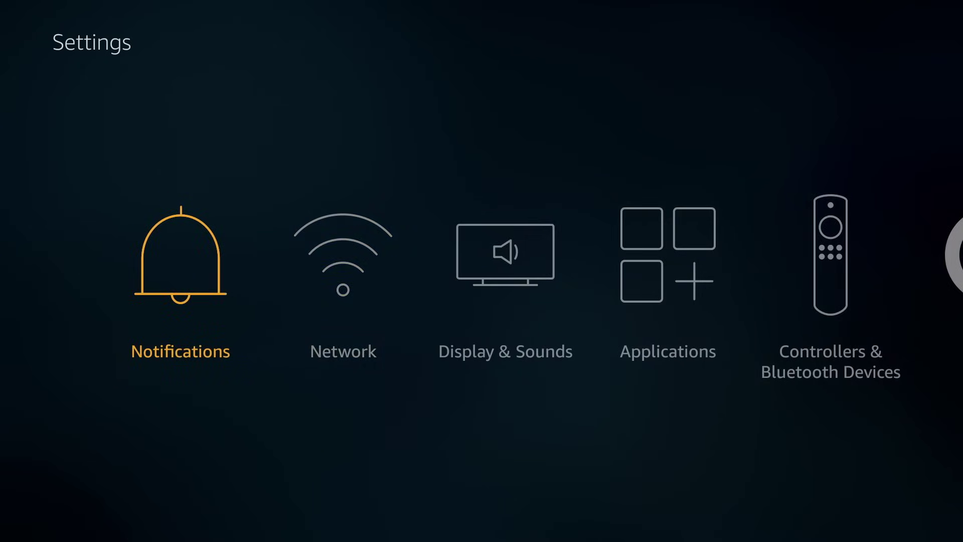
key(Home)
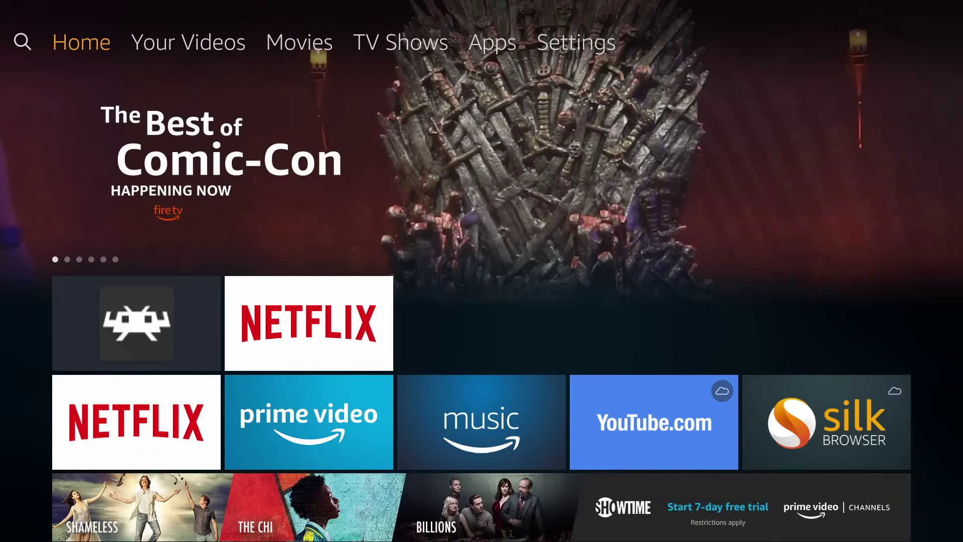
- Go to the Categories section of Apps
key(Right)
key(Right)
key(Right)
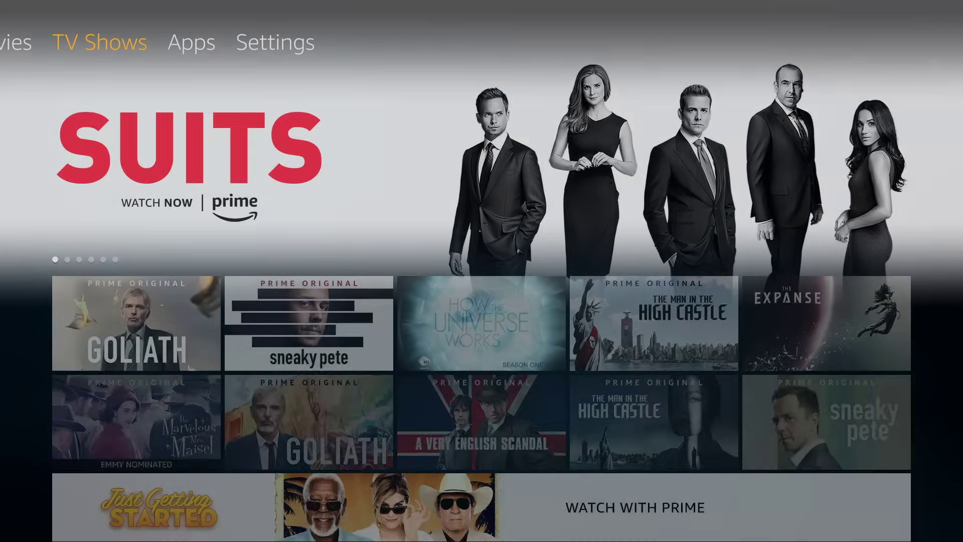
key(Right)
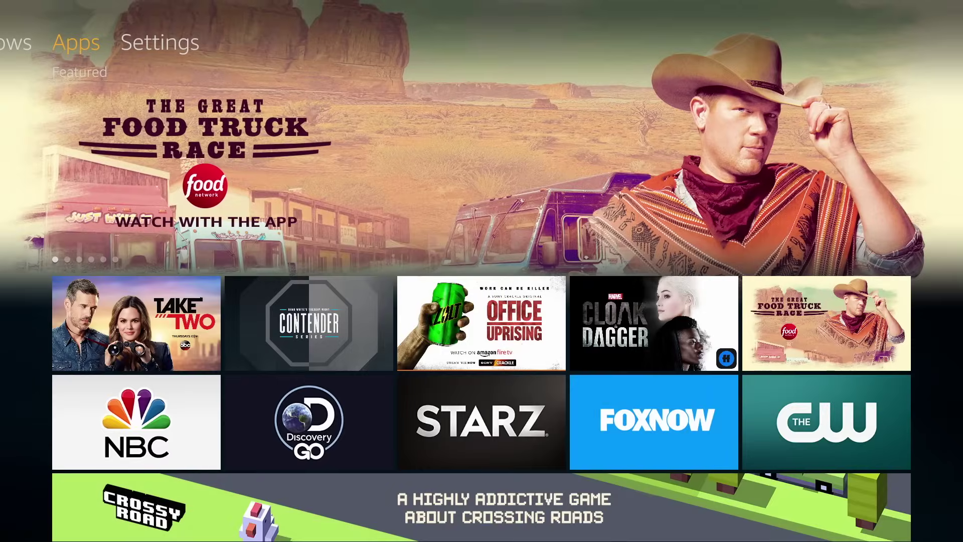
key(Down)
key(Right)
key(Right)
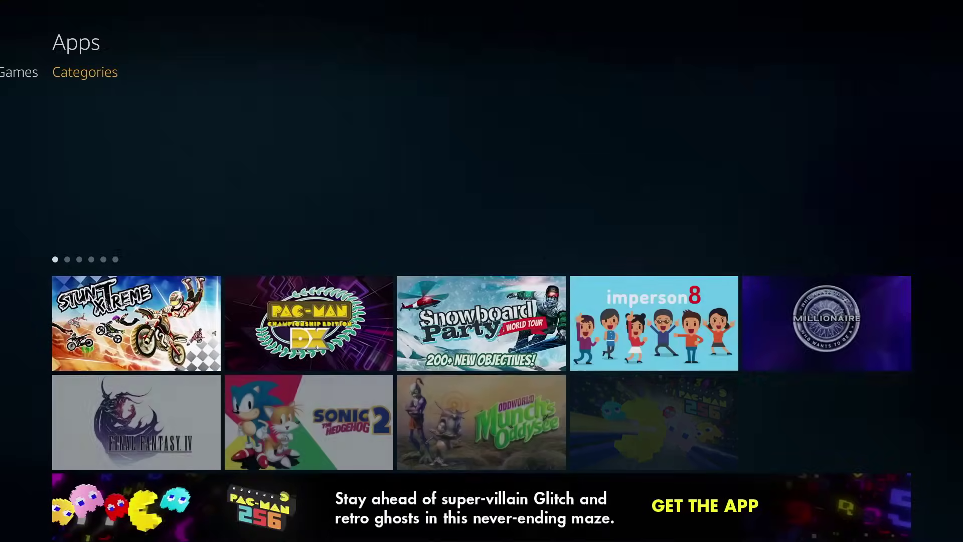
- Find the Downloader app through the app categories and install it
key(Down)
key(Down)
key(Down)
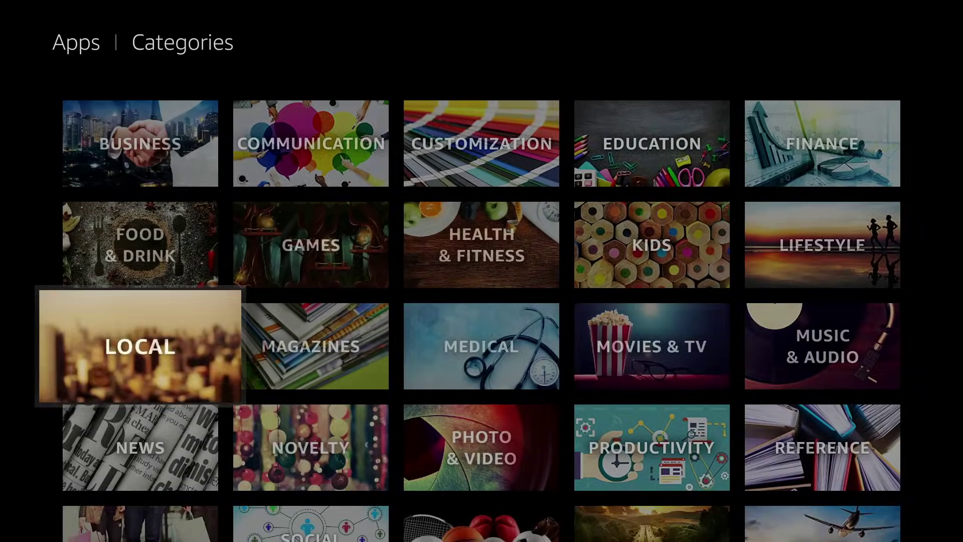
key(Down)
key(Down)
key(Down)
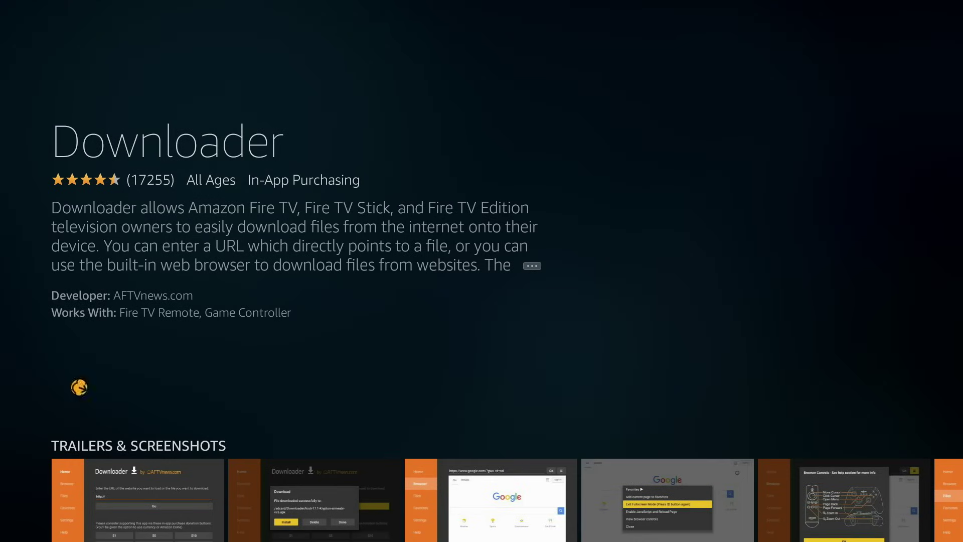
key(Return)
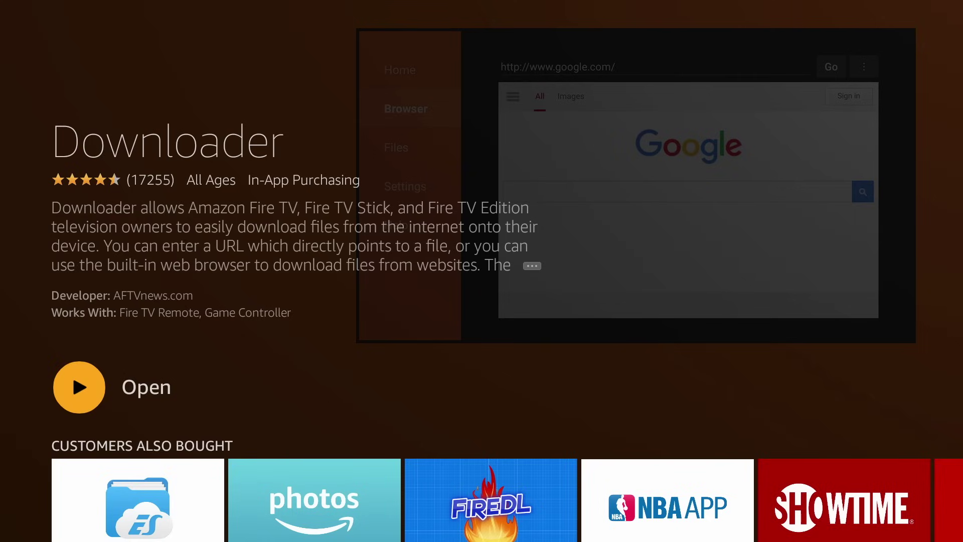
- Launch Downloader and open its built-in browser, dismissing the update notes and the JavaScript notice
key(Return)
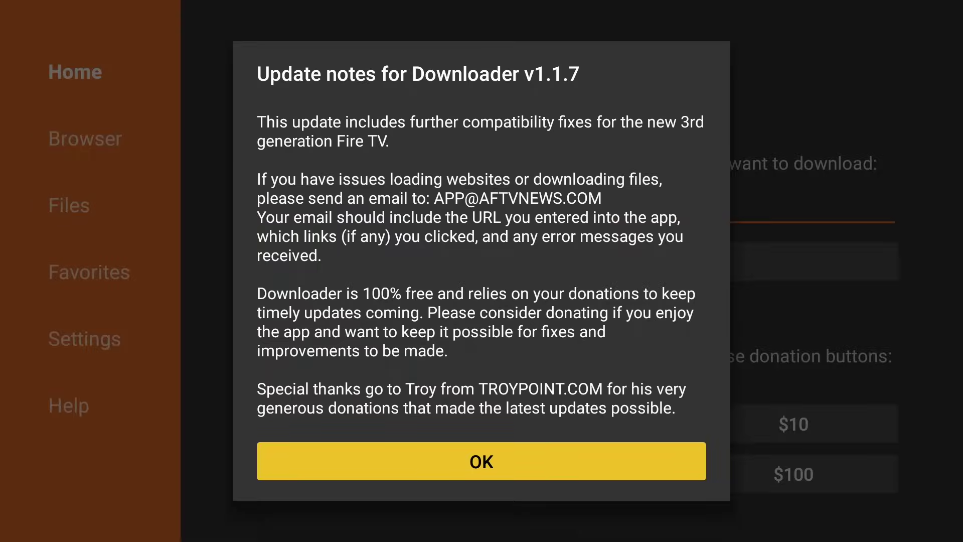
key(Return)
key(Left)
key(Left)
key(Left)
key(Left)
key(Left)
key(Left)
key(Left)
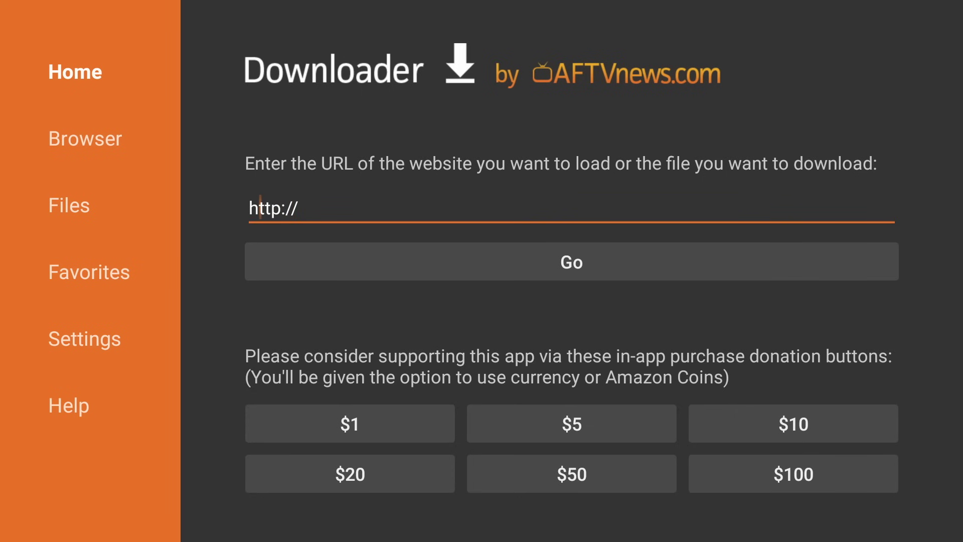
key(Left)
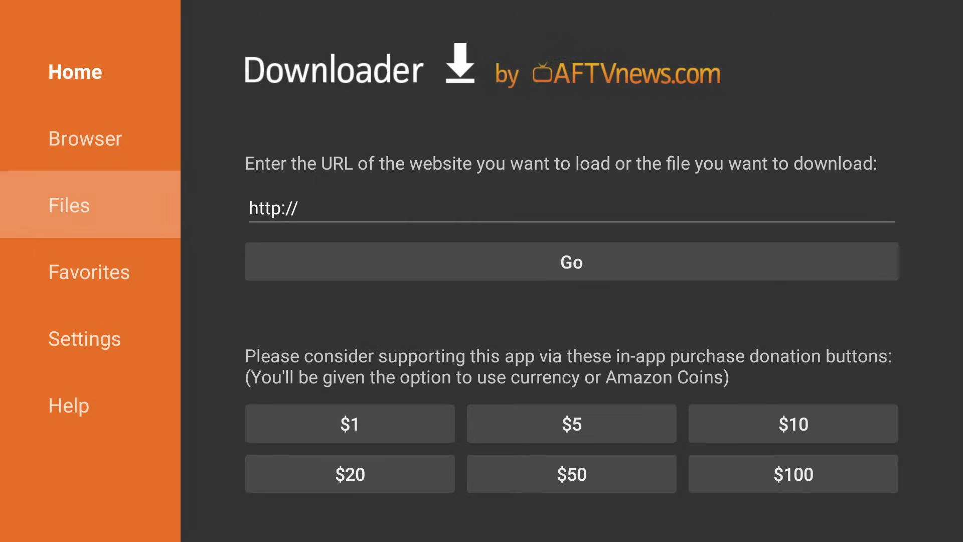
key(Up)
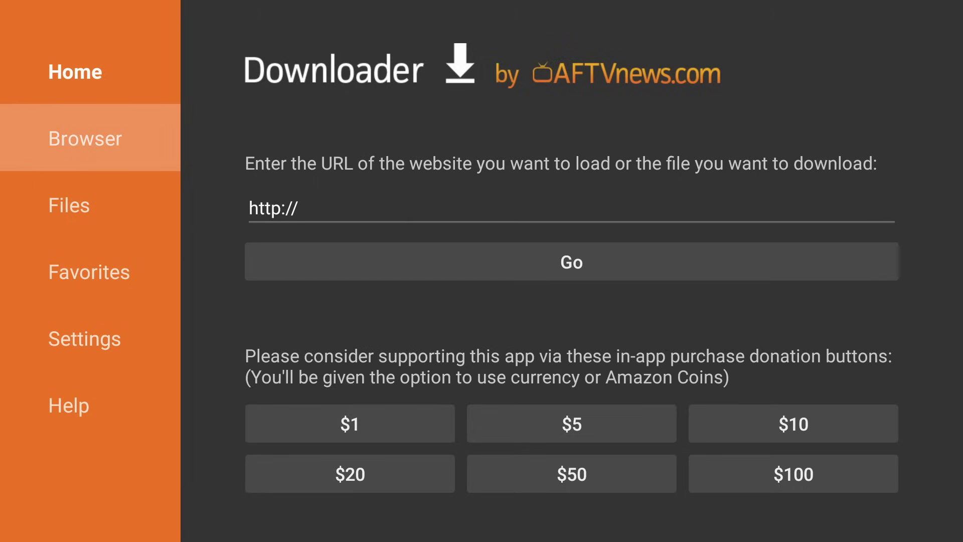
key(Return)
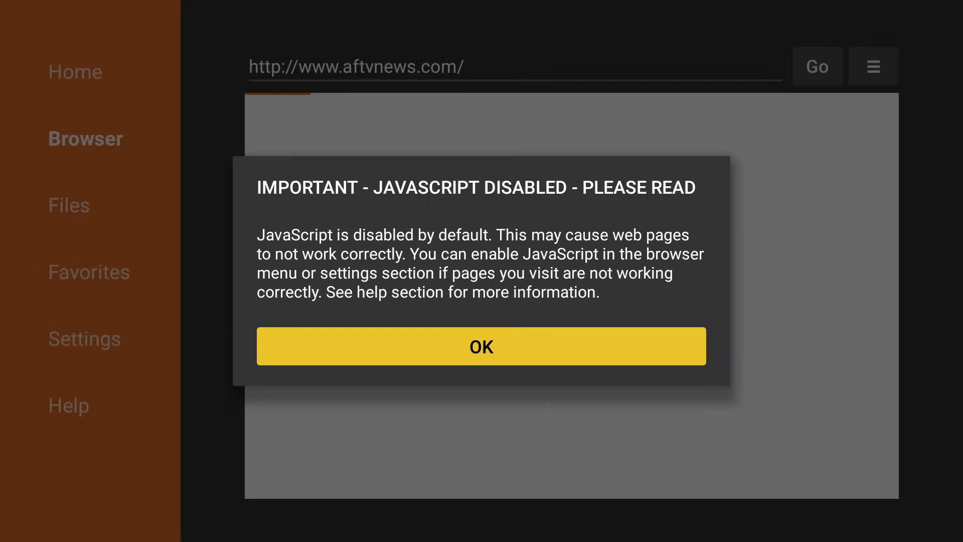
key(Return)
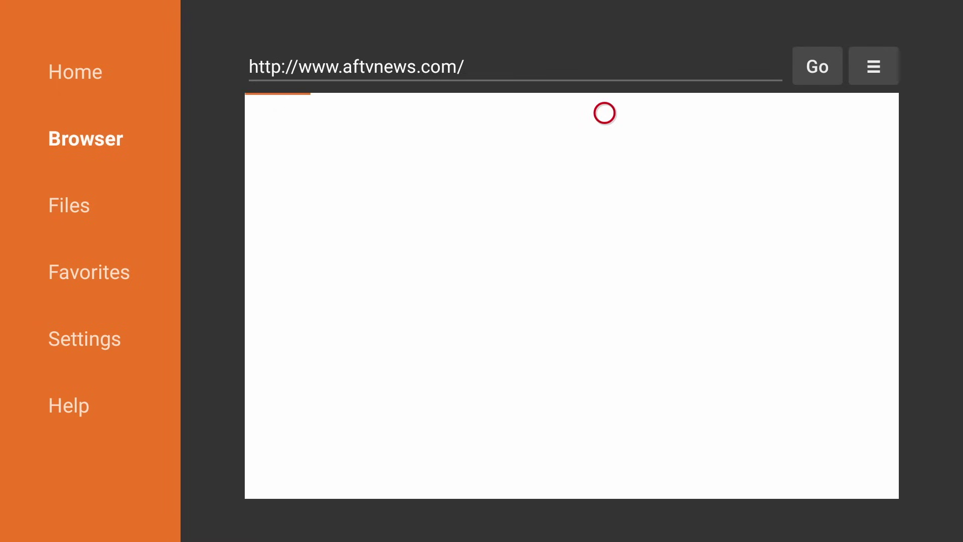
- Replace the browser's address with google.com and load the page
key(Up)
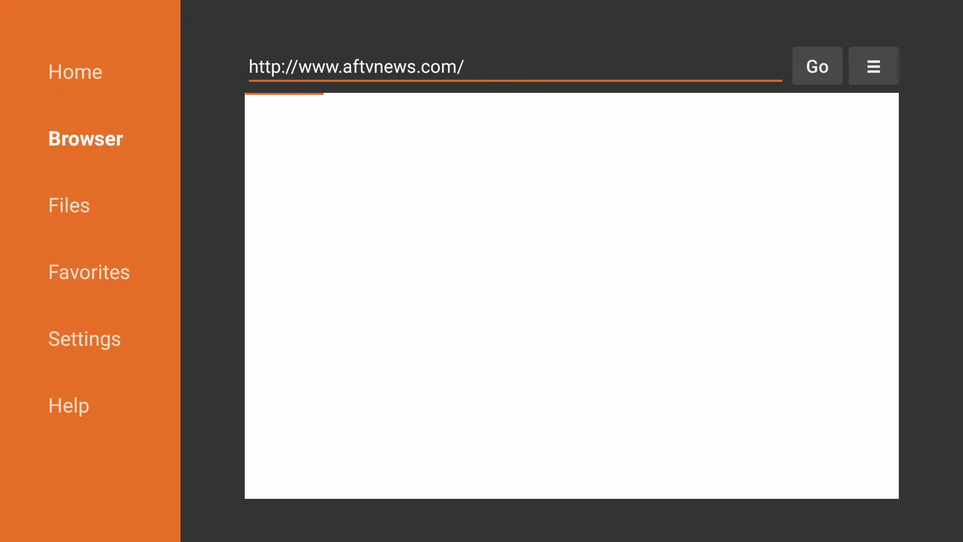
key(Return)
key(Right)
key(Right)
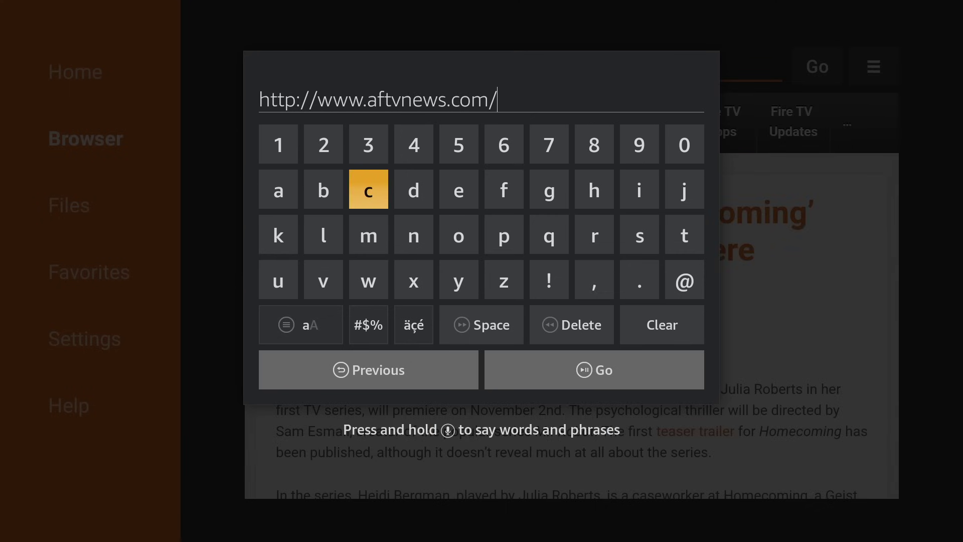
key(Right)
key(Down)
key(Down)
key(Down)
key(Right)
key(Right)
key(Return)
key(Return)
key(Return)
key(Return)
key(Return)
key(Return)
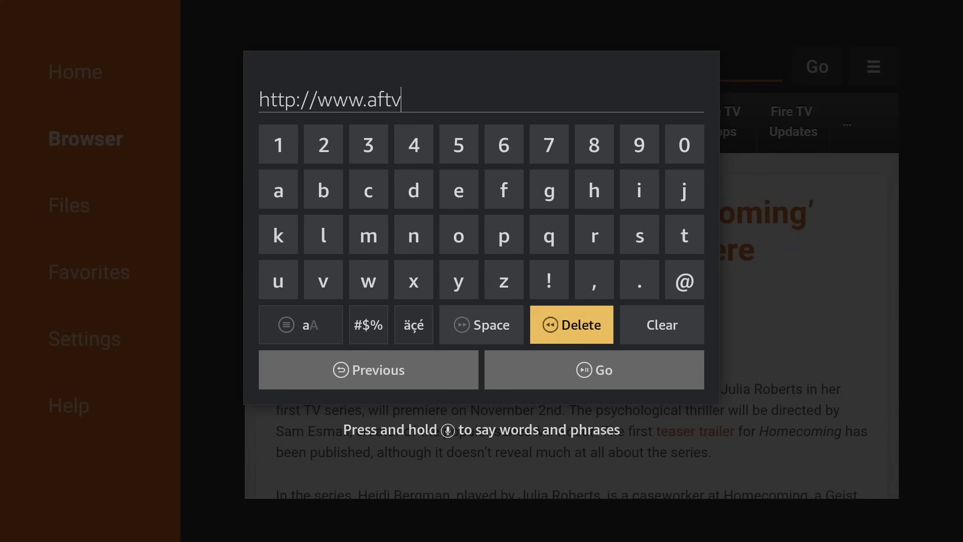
text(google.)
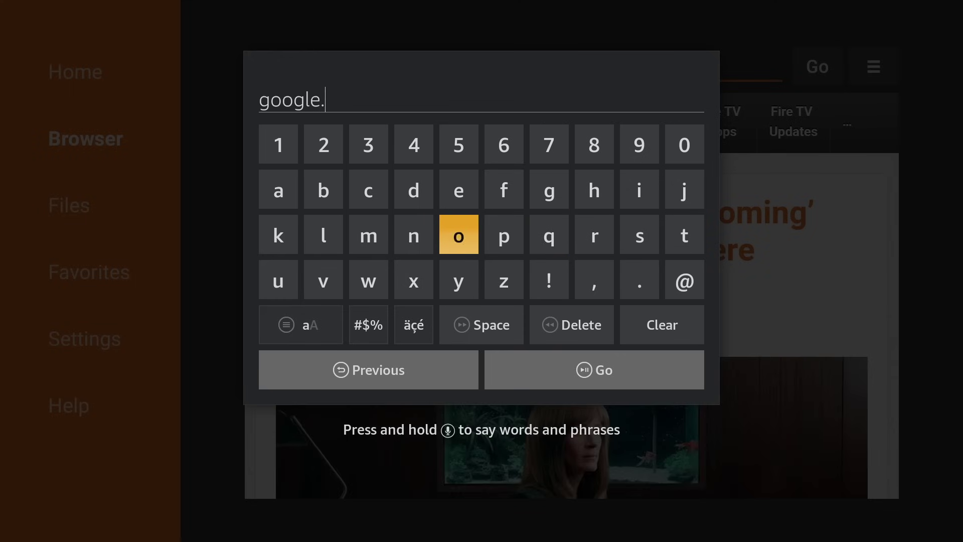
text(com)
key(Return)
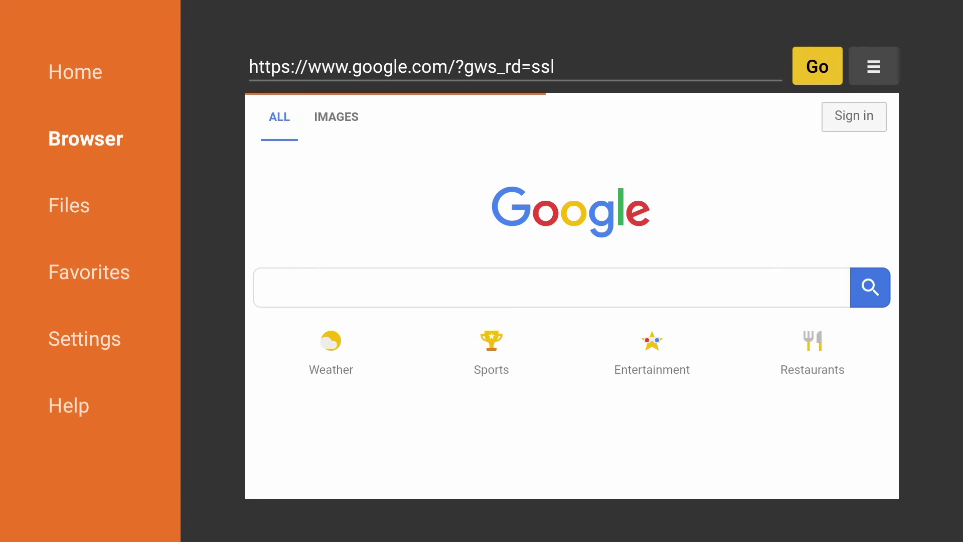
- Add the current Google page to the browser's favorites with the name Google and save it
key(Right)
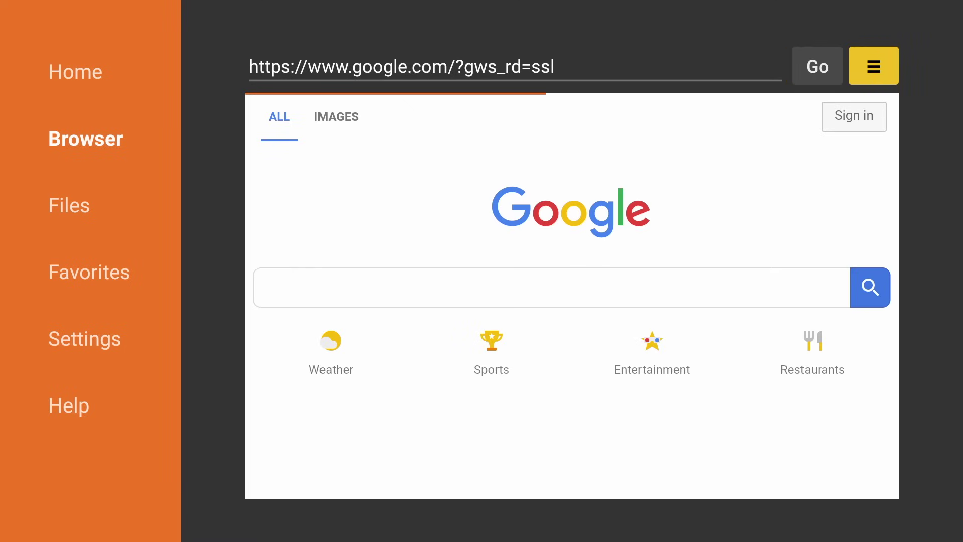
key(Return)
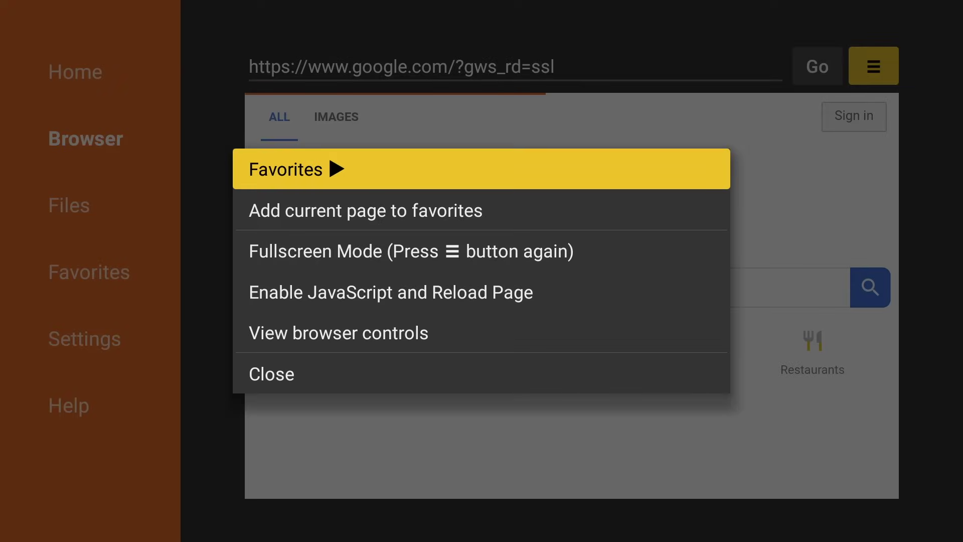
key(Down)
key(Down)
key(Down)
key(Up)
key(Up)
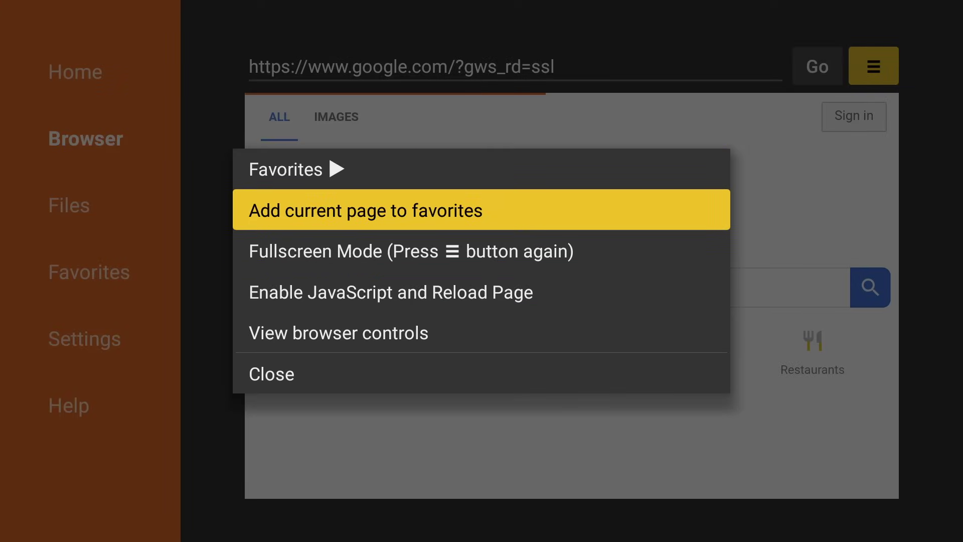
key(Return)
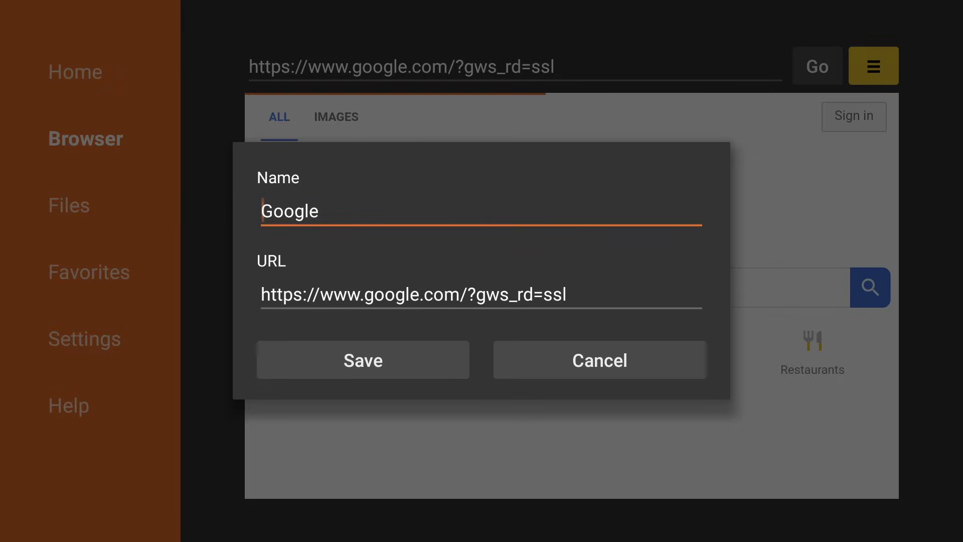
key(Down)
key(Down)
key(Return)
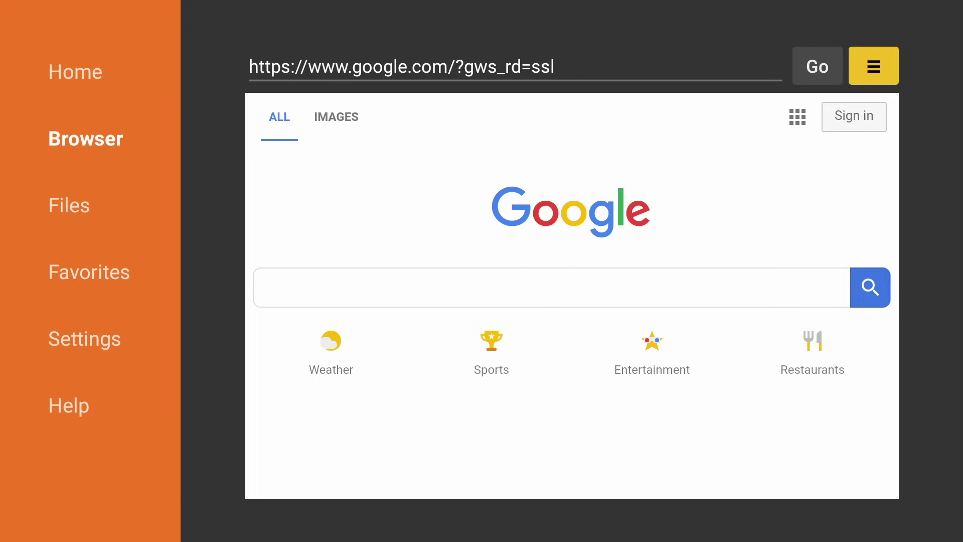
- Search Google for "apkmirror steam link"
key(Down)
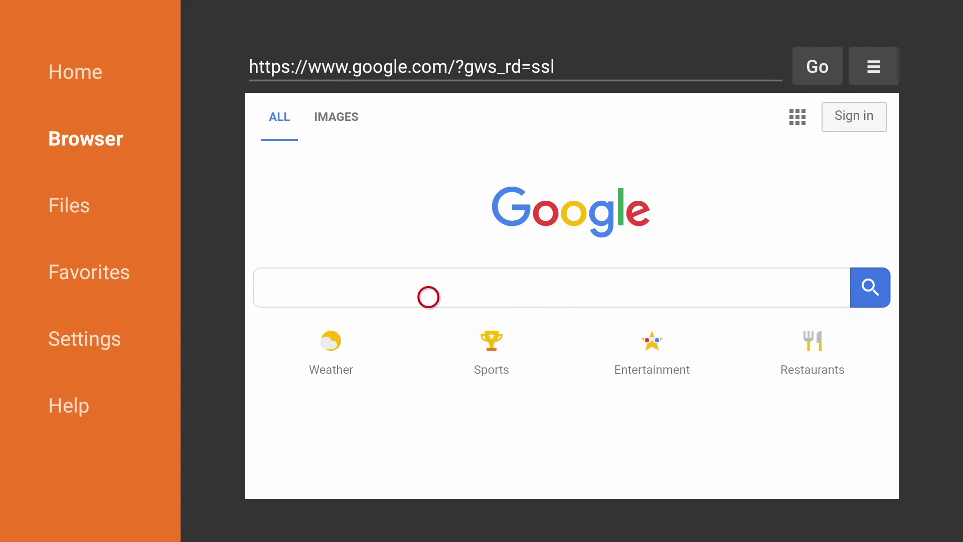
click(428, 298)
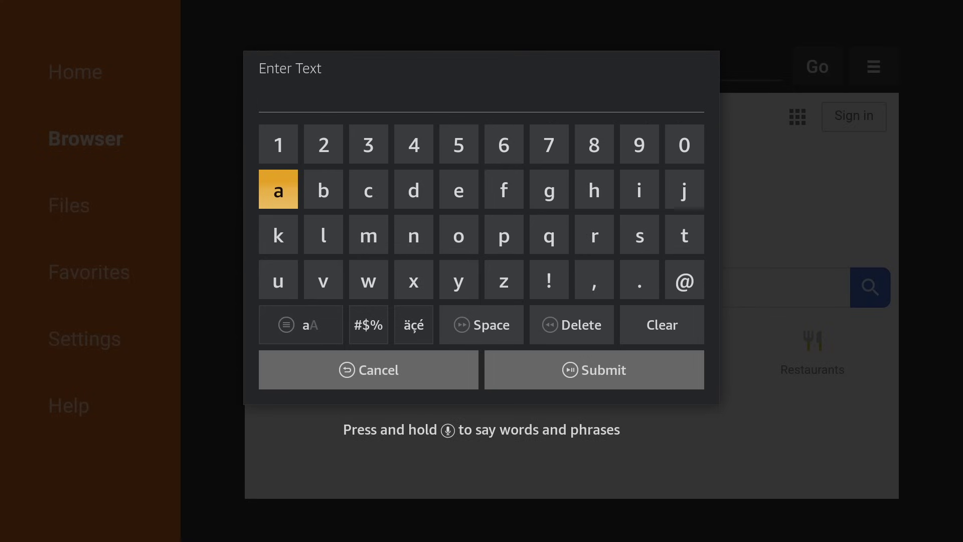
key(Down)
key(Up)
key(Return)
key(Right)
key(Right)
key(Right)
key(Right)
key(Right)
key(Right)
key(Right)
key(Down)
key(Left)
key(Left)
key(Return)
key(Right)
key(Left)
key(Left)
key(Left)
text(kmiq)
key(BackSpace)
text(rro)
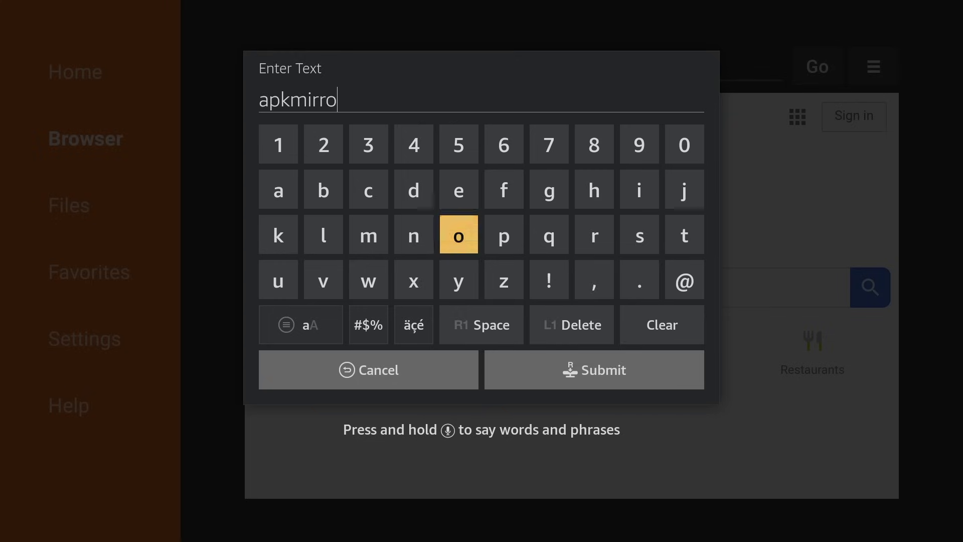
text(r steam )
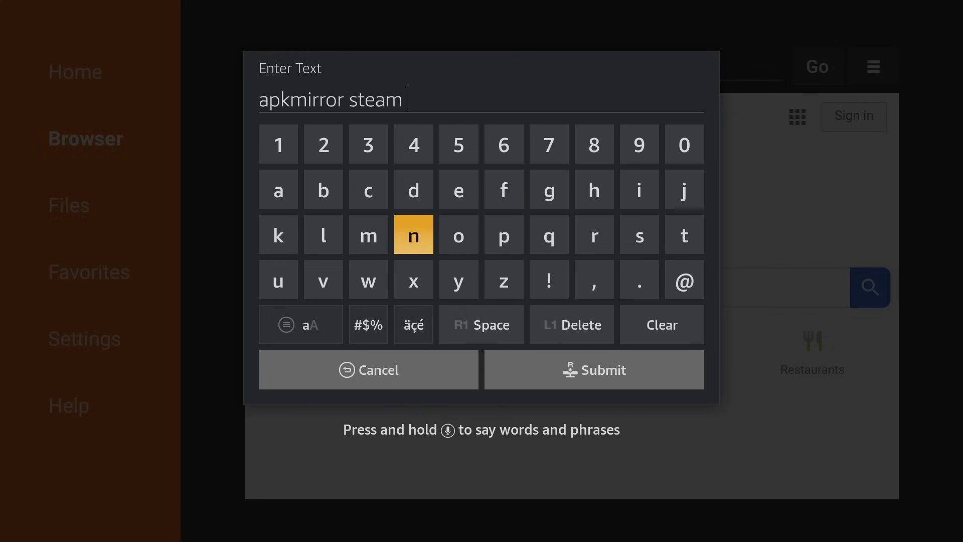
text(link)
key(Return)
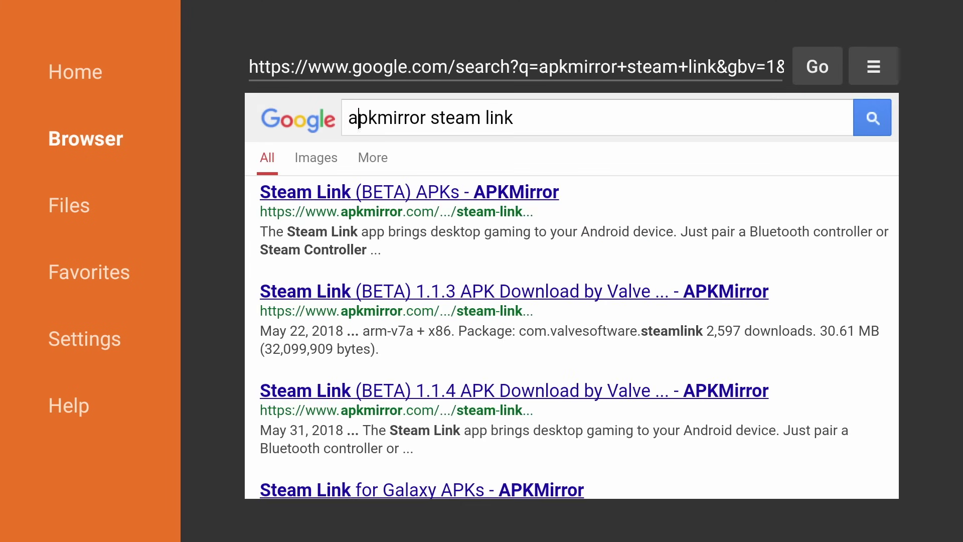
- Open the "Steam Link (BETA) APKs - APKMirror" search result
key(Down)
key(Down)
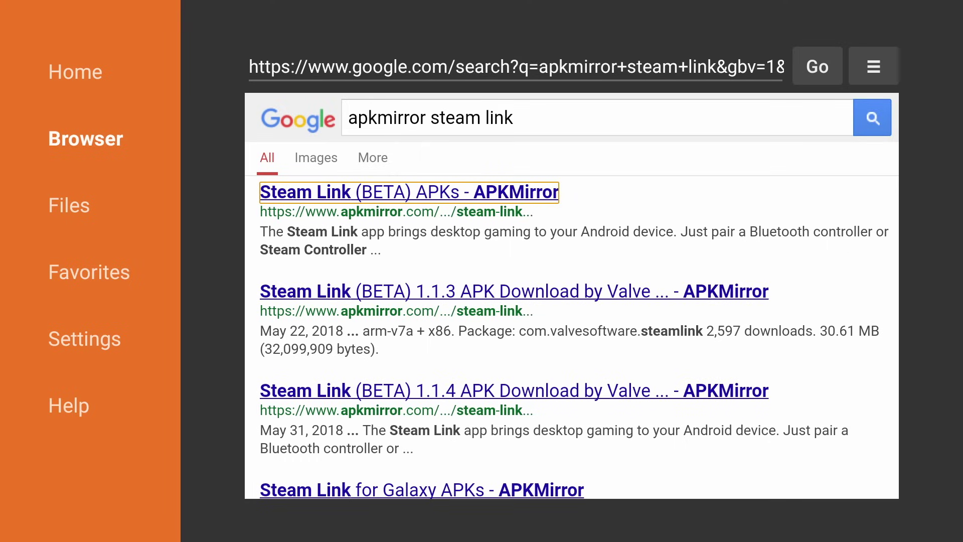
key(Return)
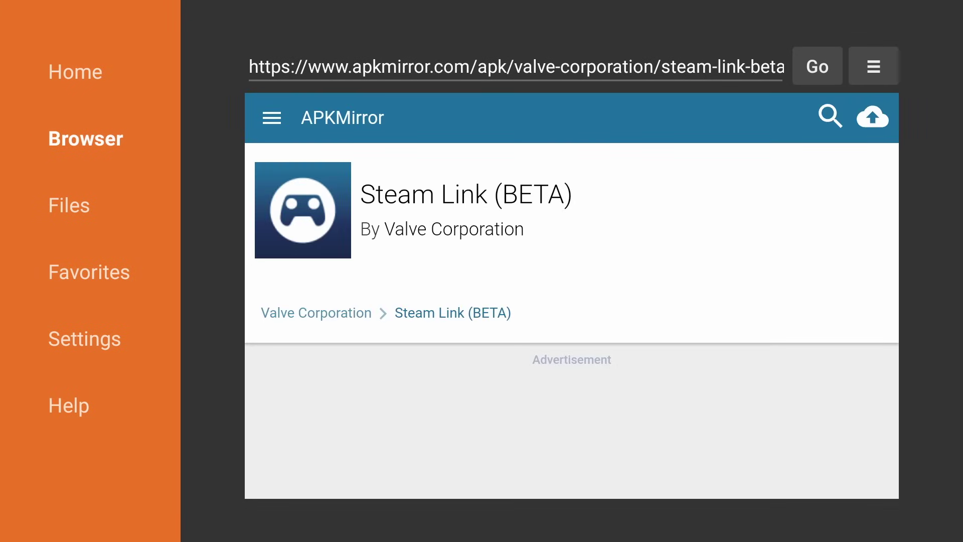
- Find the All versions list on the APKMirror page and open the download page for Steam Link (BETA) 1.1.7
key(Down)
key(Down)
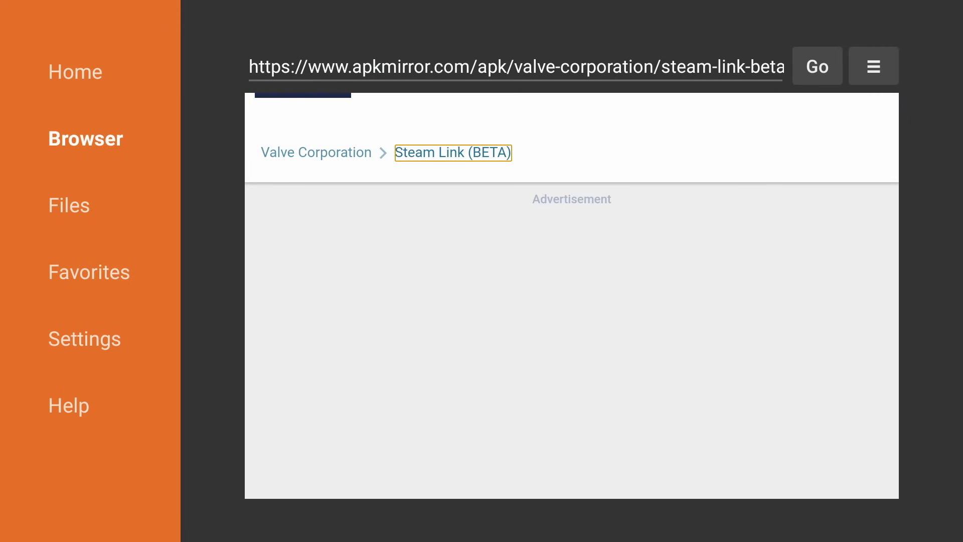
key(Down)
key(Down)
key(Down)
key(Down)
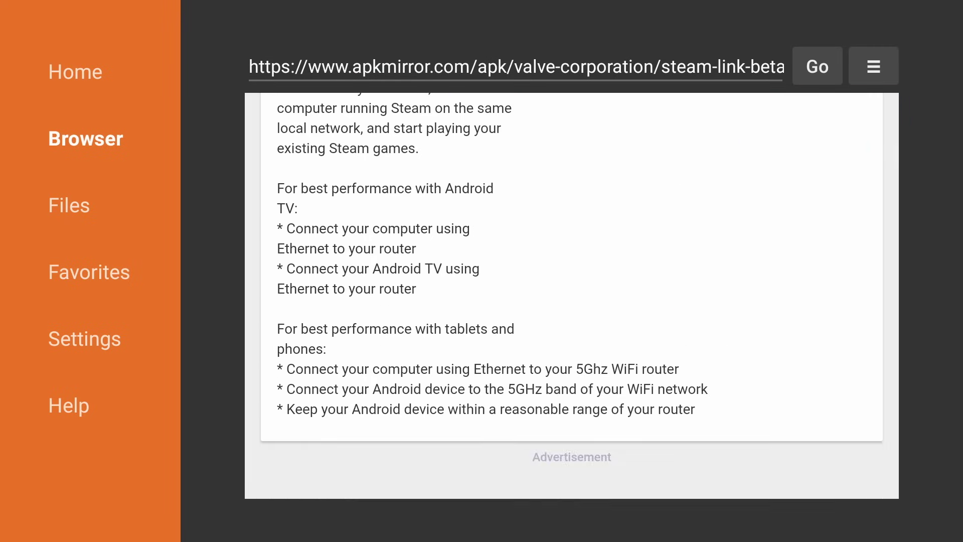
key(Down)
key(Down)
key(Down)
key(Down)
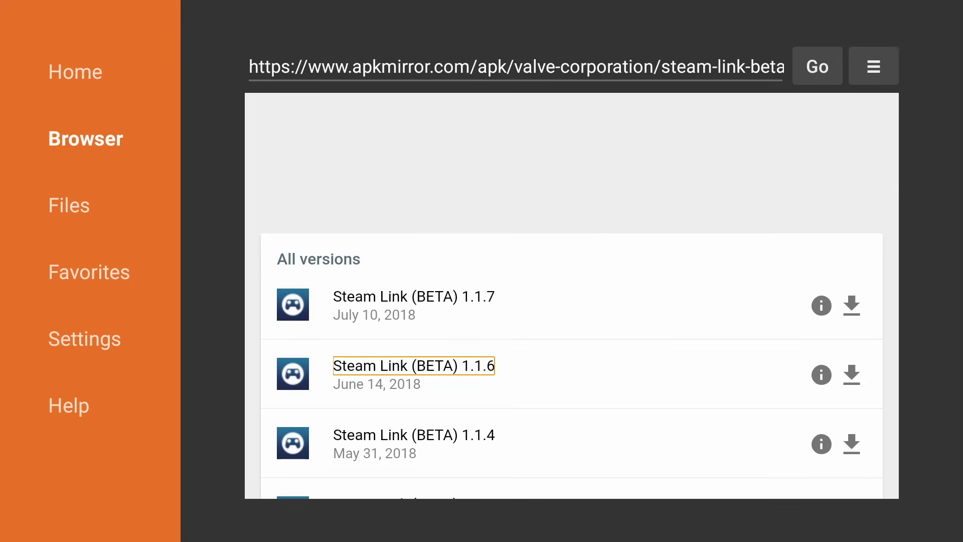
key(Down)
key(Up)
key(Up)
key(Down)
key(Up)
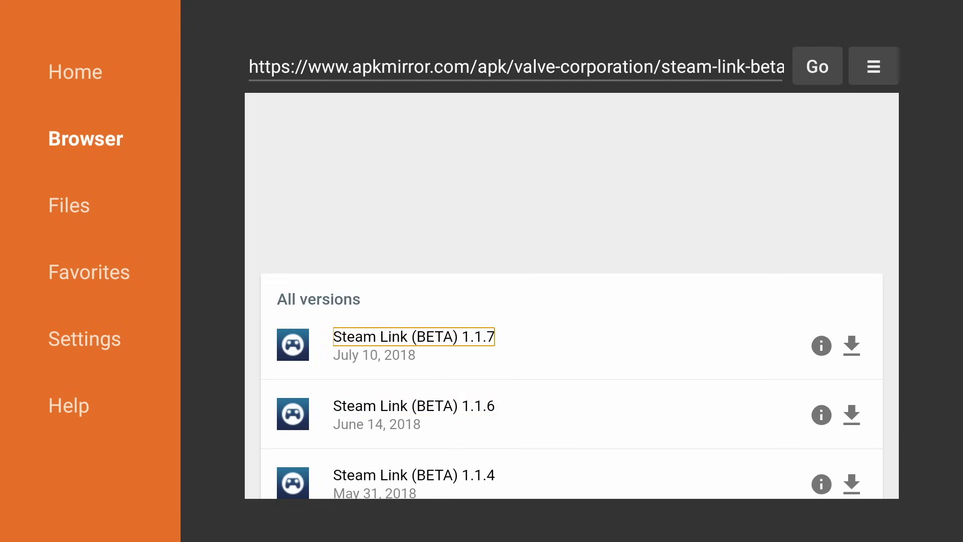
key(Right)
key(Right)
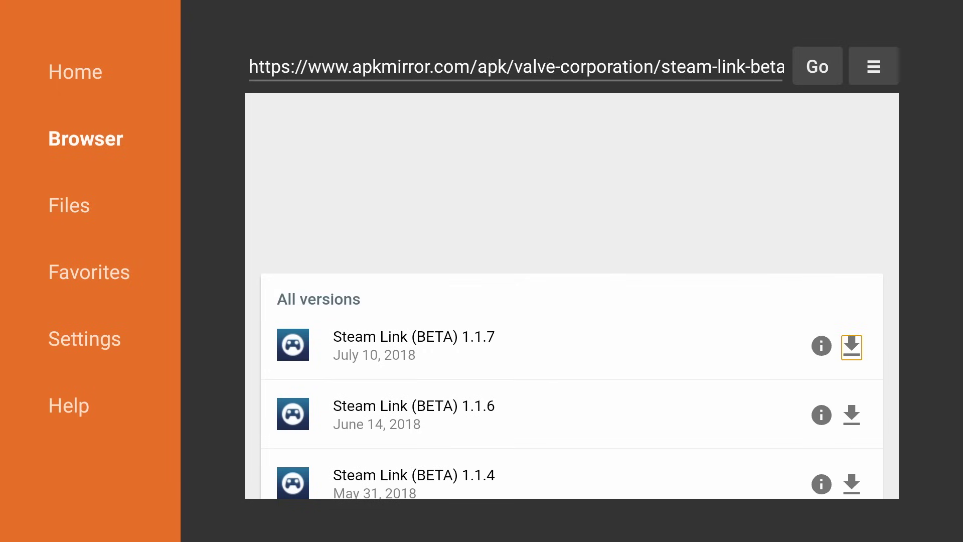
key(Return)
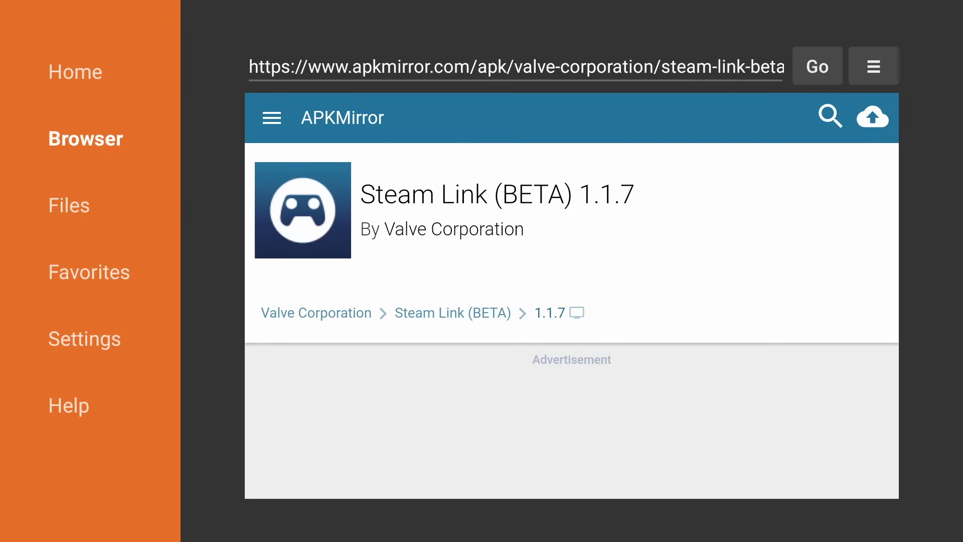
- Find the APK download option on the Steam Link (BETA) 1.1.7 page and request the download
key(Down)
key(Down)
key(Down)
key(Down)
key(Down)
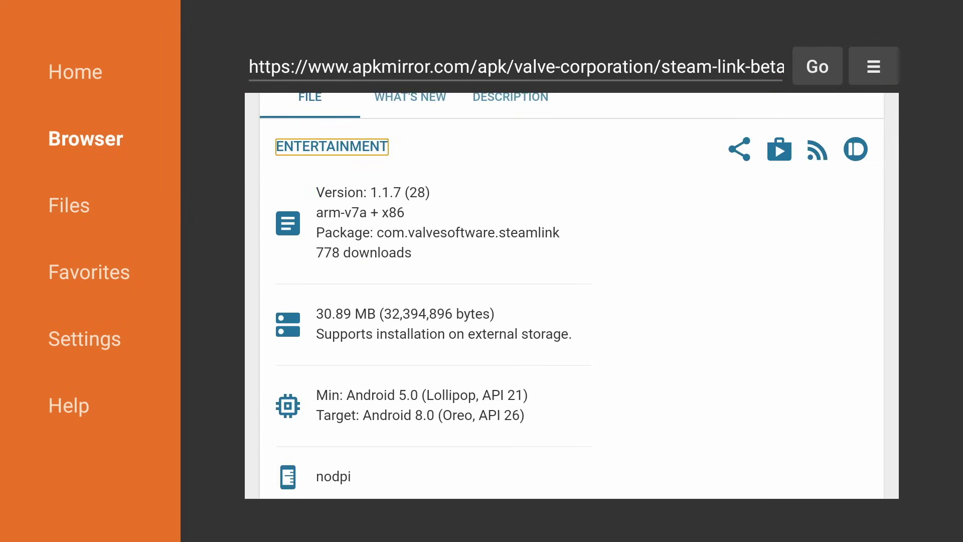
key(Down)
key(Down)
key(Down)
key(Down)
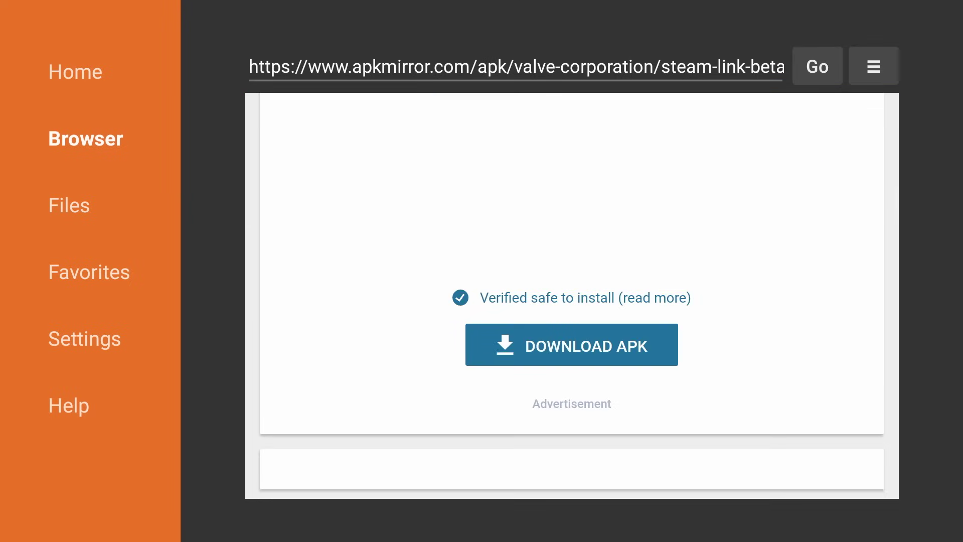
key(Down)
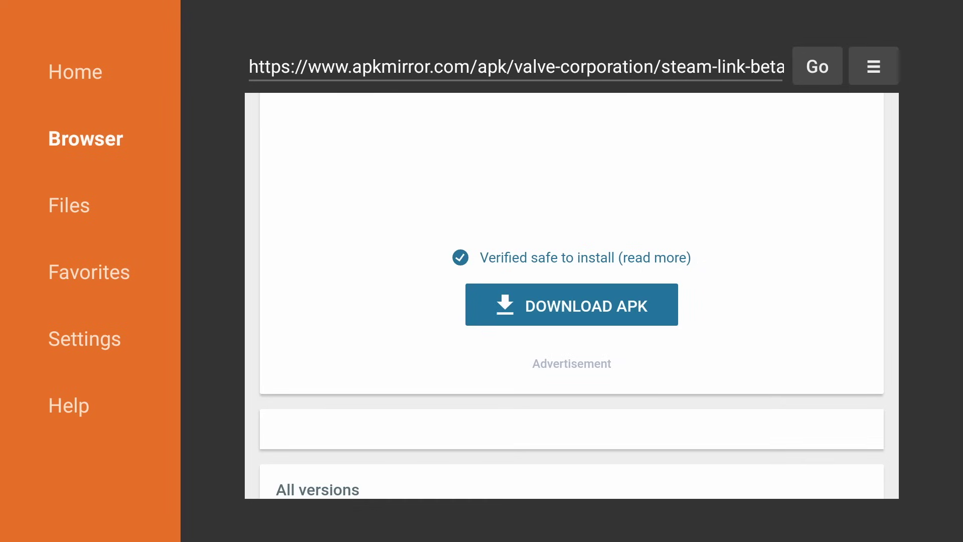
key(Return)
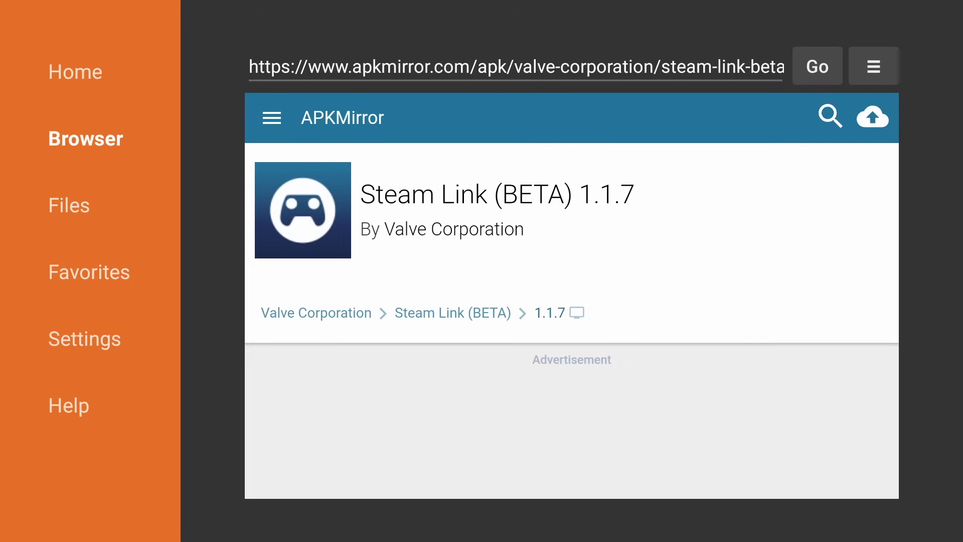
- Get the Steam Link APK from its download page and install the application
key(Down)
key(Down)
key(Down)
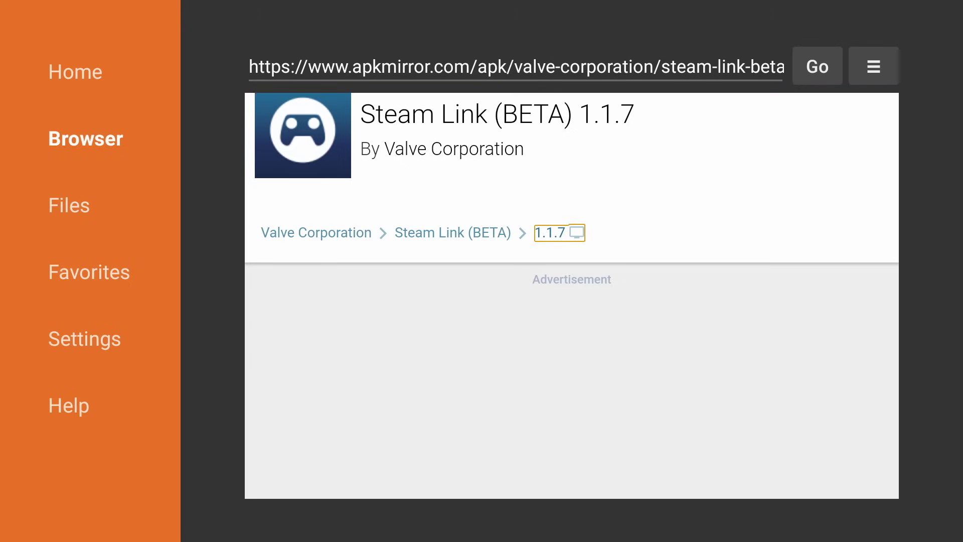
key(Down)
key(Up)
key(Return)
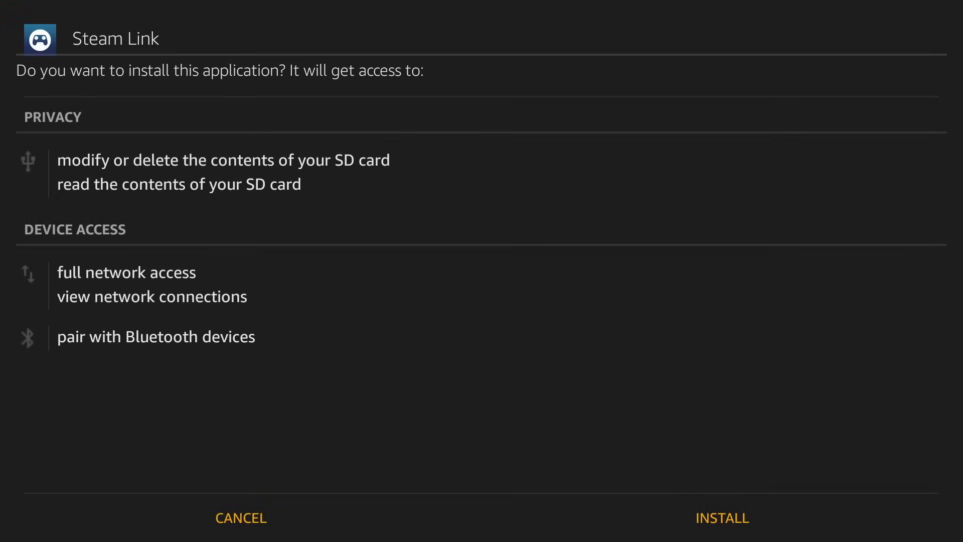
key(Down)
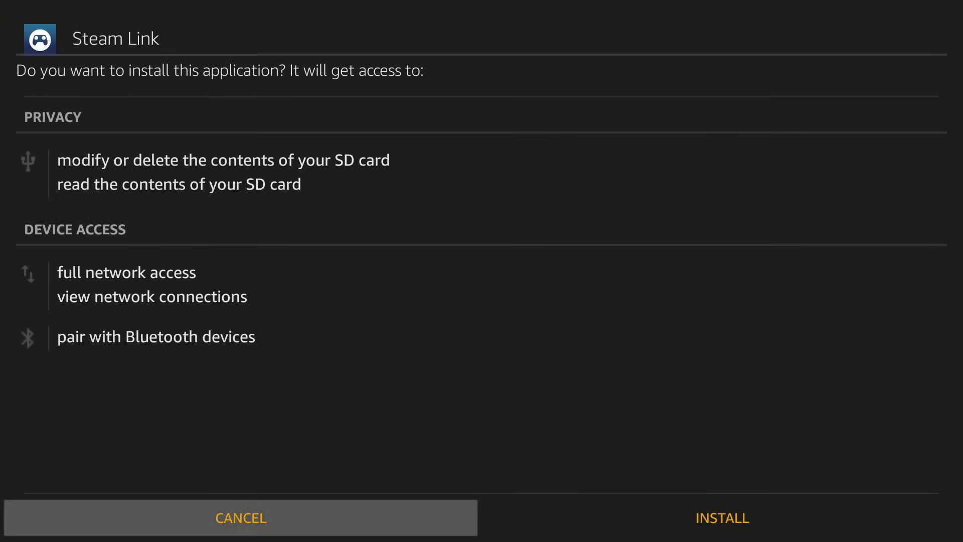
key(Right)
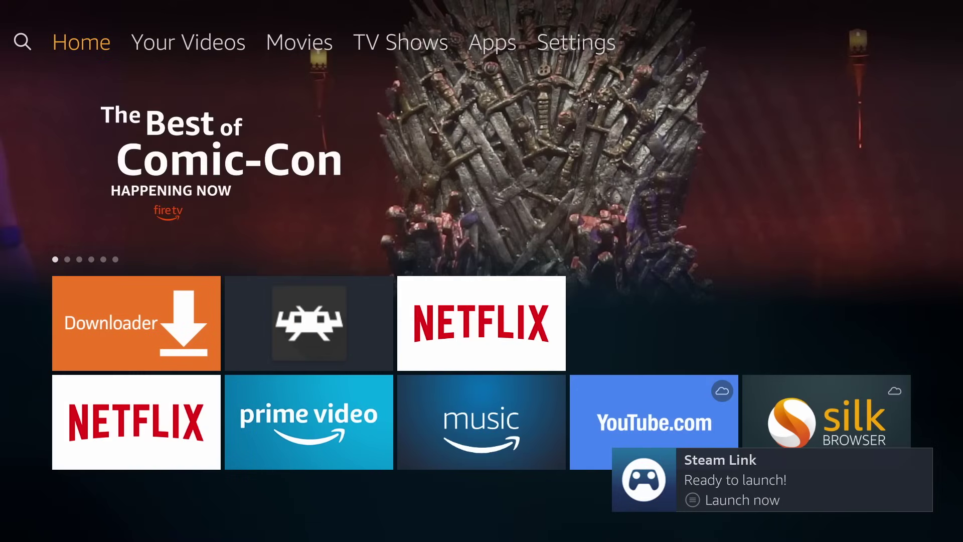
- Find Steam Link in the full Your Apps & Channels list and launch it
key(Down)
key(Down)
key(Down)
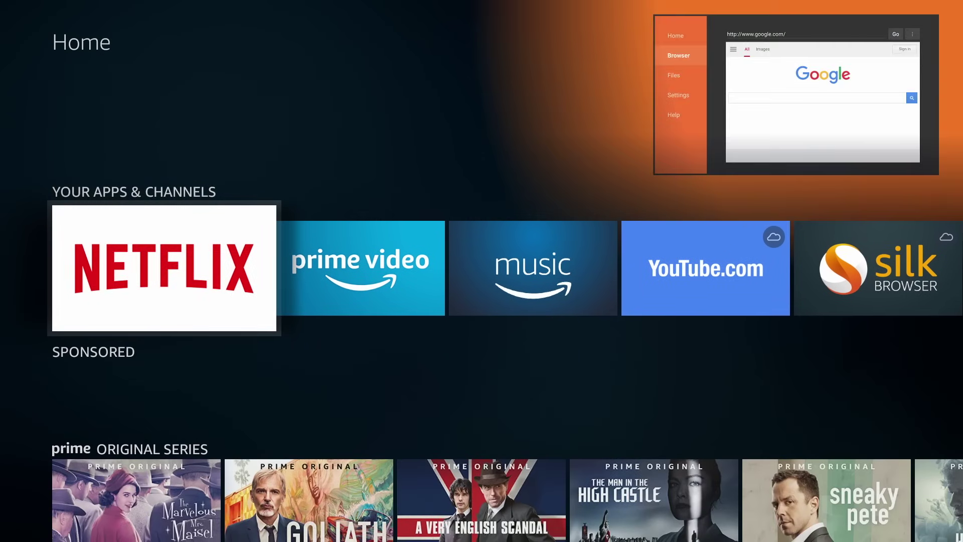
key(Right)
key(Right)
key(Right)
key(Right)
key(Right)
key(Right)
key(Right)
key(Right)
key(Right)
key(Right)
key(Right)
key(Right)
key(Right)
key(Right)
key(Right)
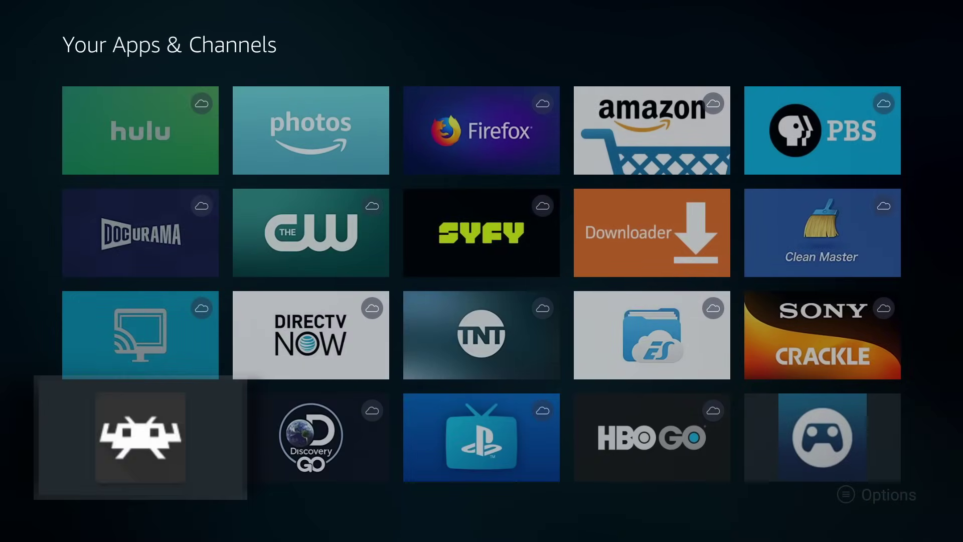
key(Right)
key(Right)
key(Right)
key(Right)
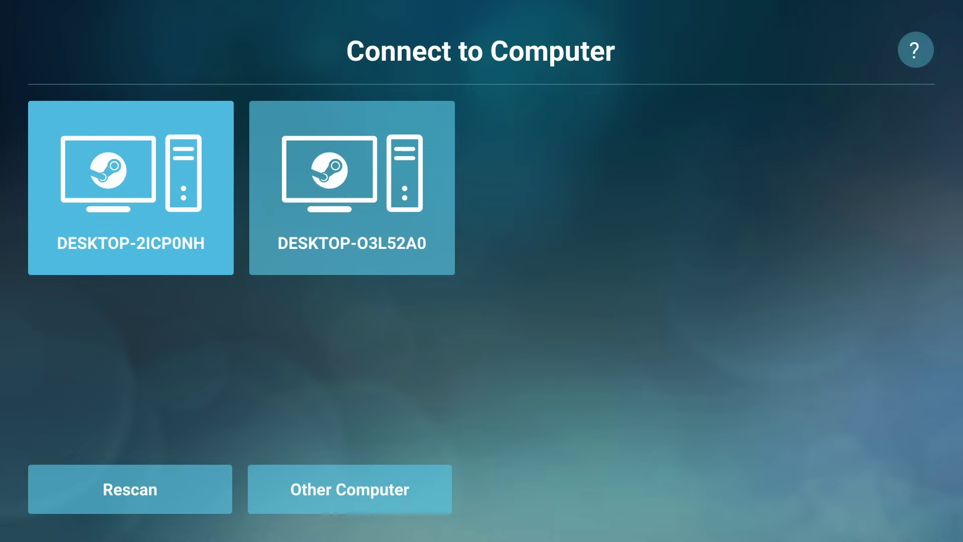
- Connect Steam Link to the computer DESKTOP-2ICP0NH and acknowledge the completed network test
key(Right)
key(Left)
key(Right)
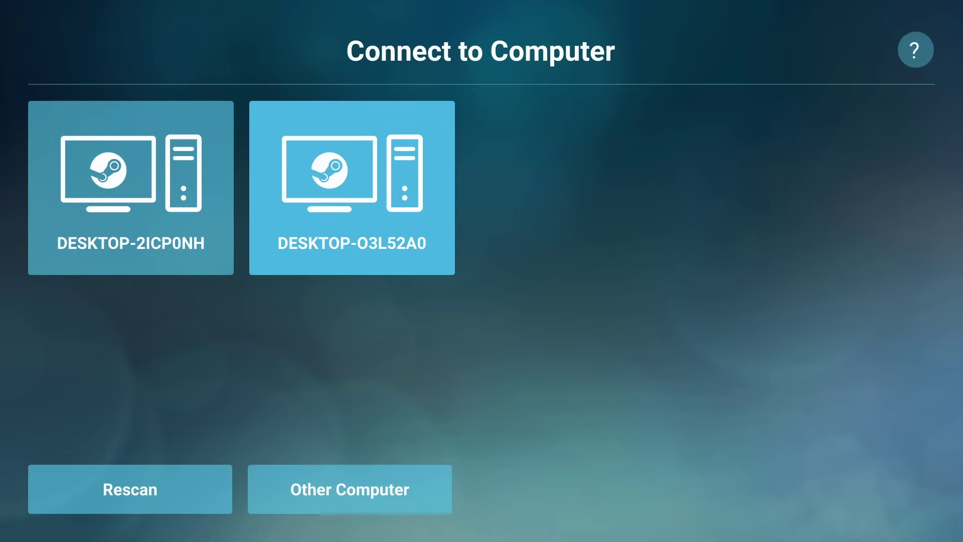
key(Return)
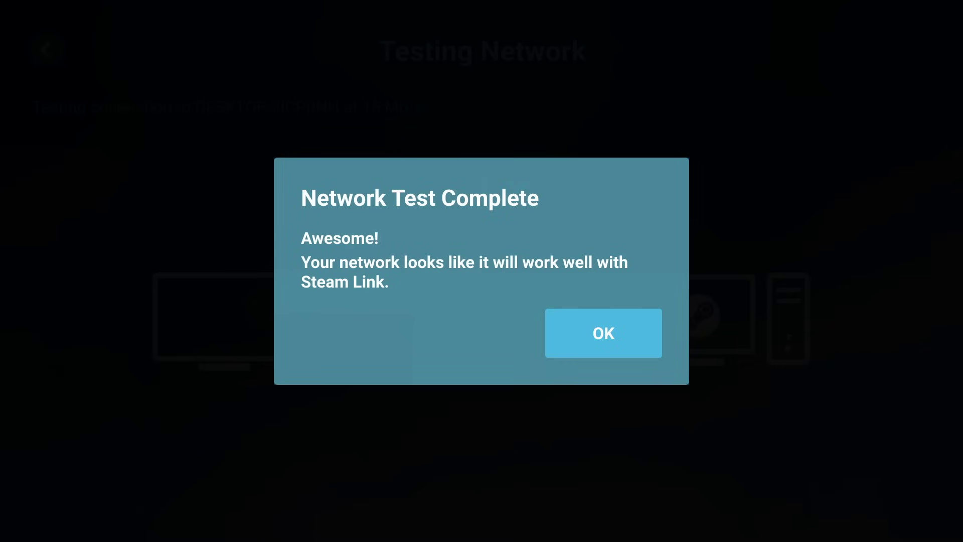
key(Return)
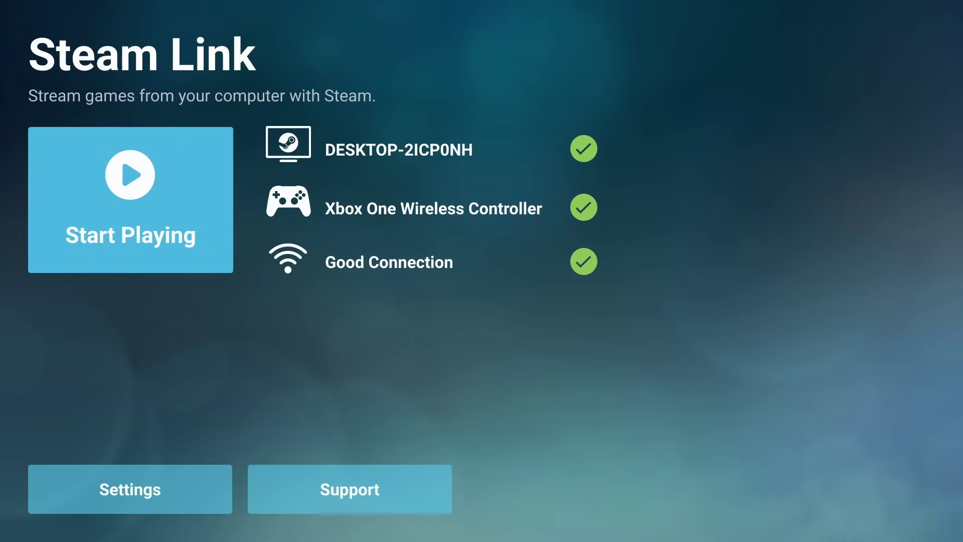
- Open Steam Link's streaming settings
key(Down)
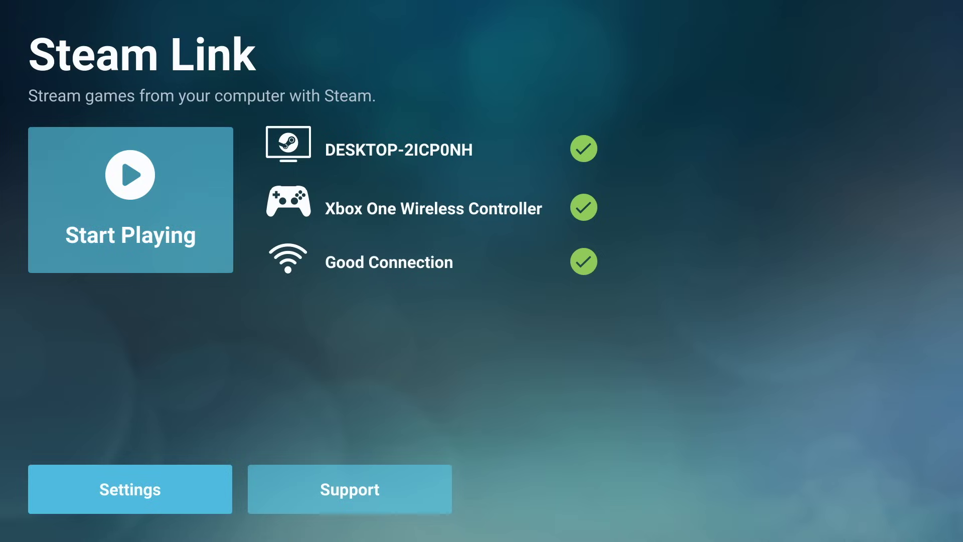
key(Right)
key(Left)
key(Return)
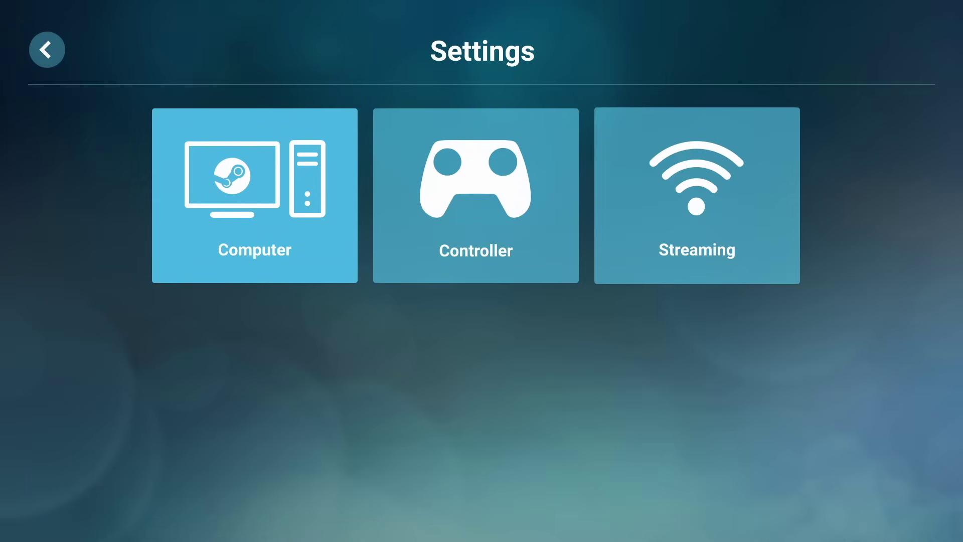
key(Right)
key(Left)
key(Right)
key(Right)
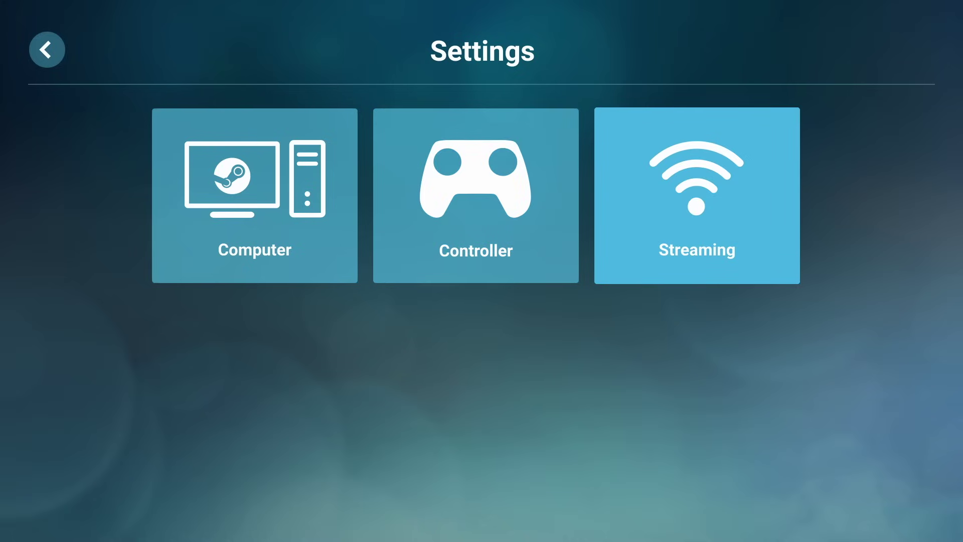
key(Return)
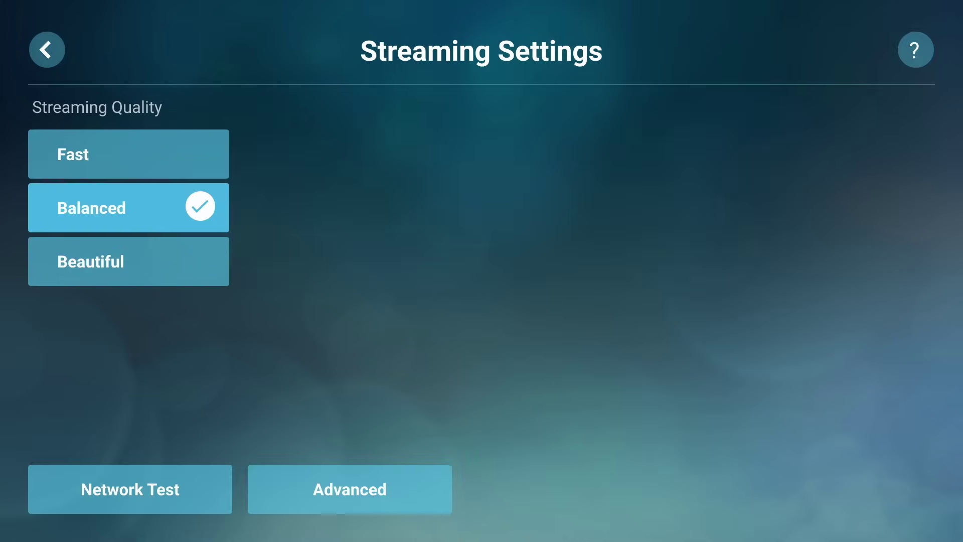
- Review the Fast, Balanced and Beautiful streaming quality choices without selecting a different one
key(Up)
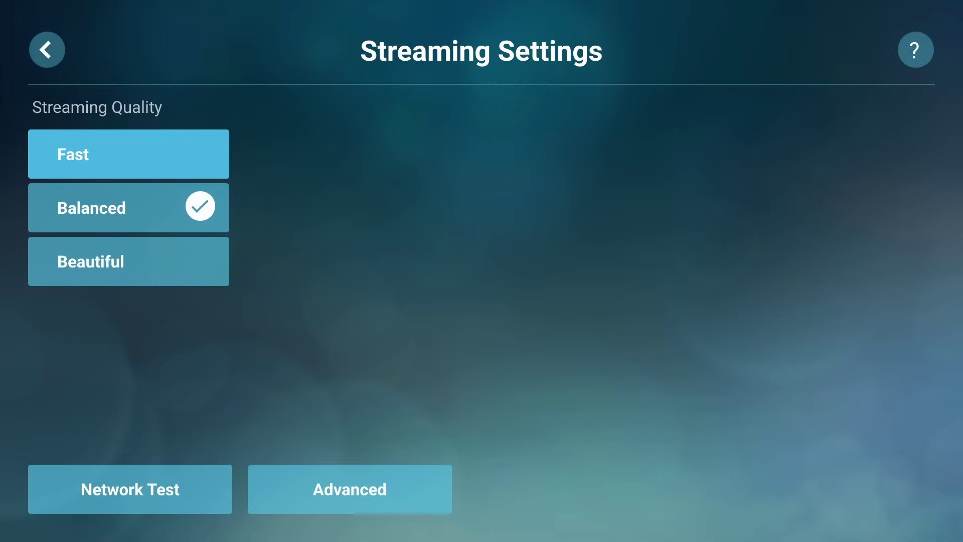
key(Down)
key(Down)
key(Up)
key(Down)
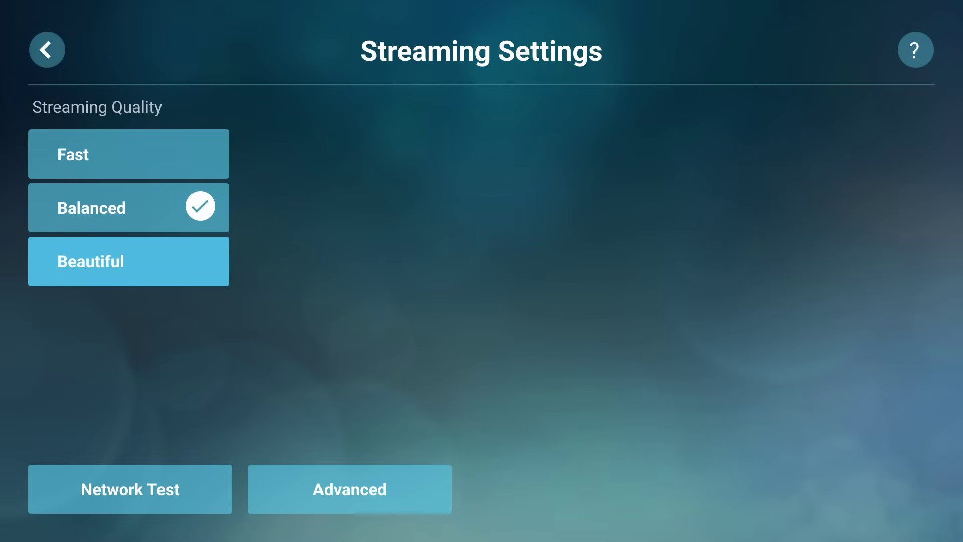
key(Up)
key(Down)
key(Up)
key(Down)
key(Up)
key(Up)
key(Down)
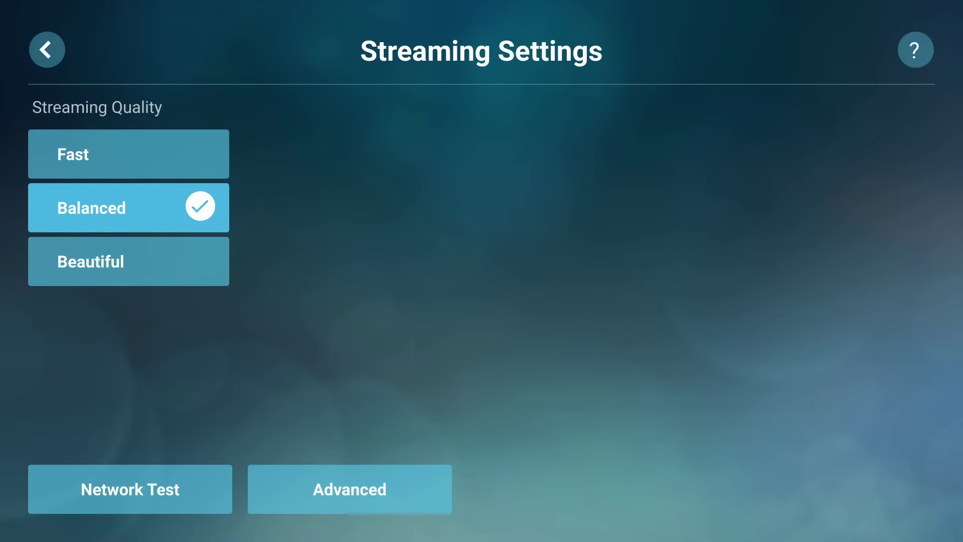
- Examine the pairing, testing and setup options in the controller settings and return to the Steam Link main screen
key(Escape)
key(Left)
key(Left)
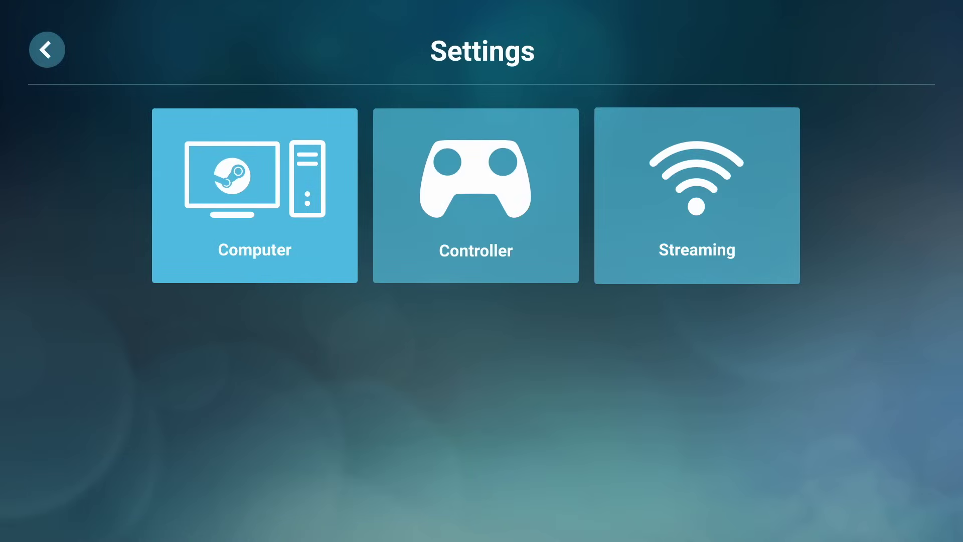
key(Right)
key(Return)
key(Down)
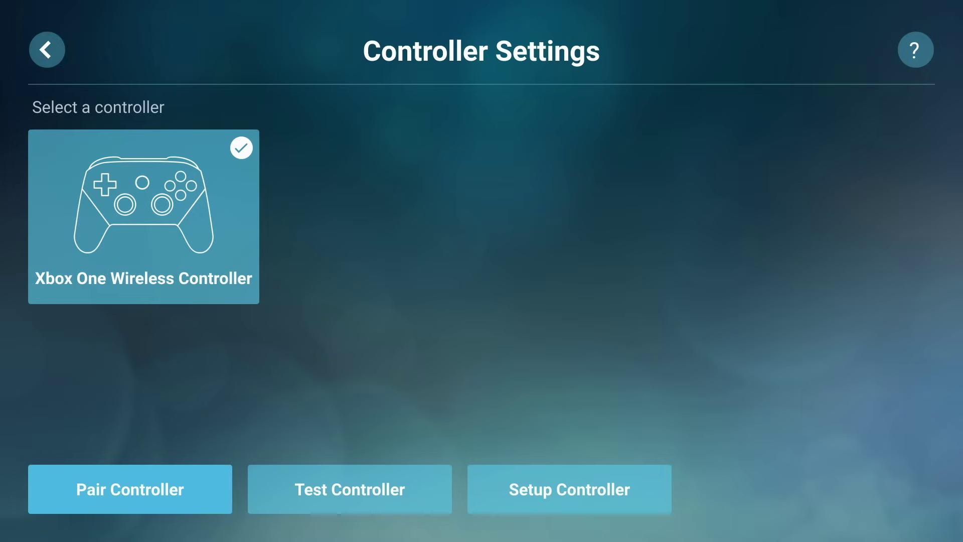
key(Right)
key(Right)
key(Left)
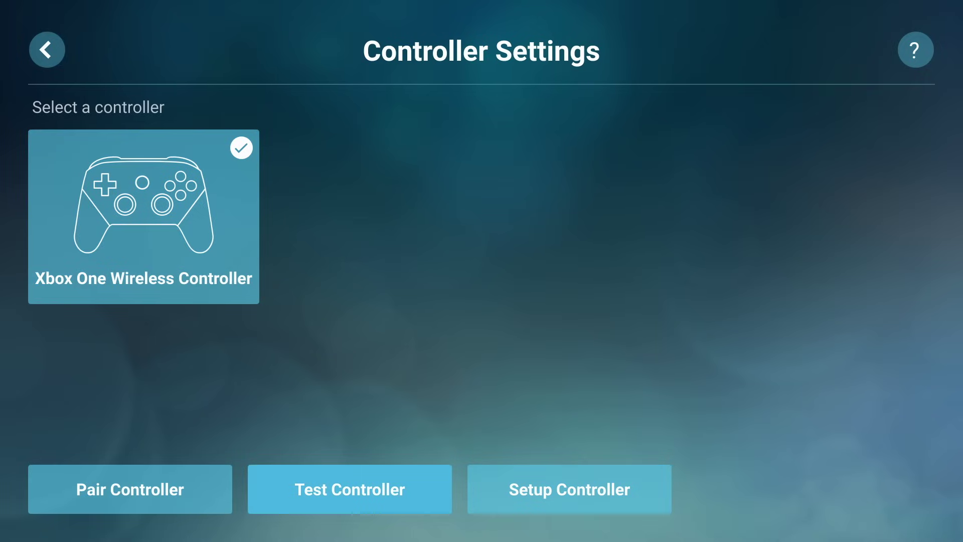
key(Escape)
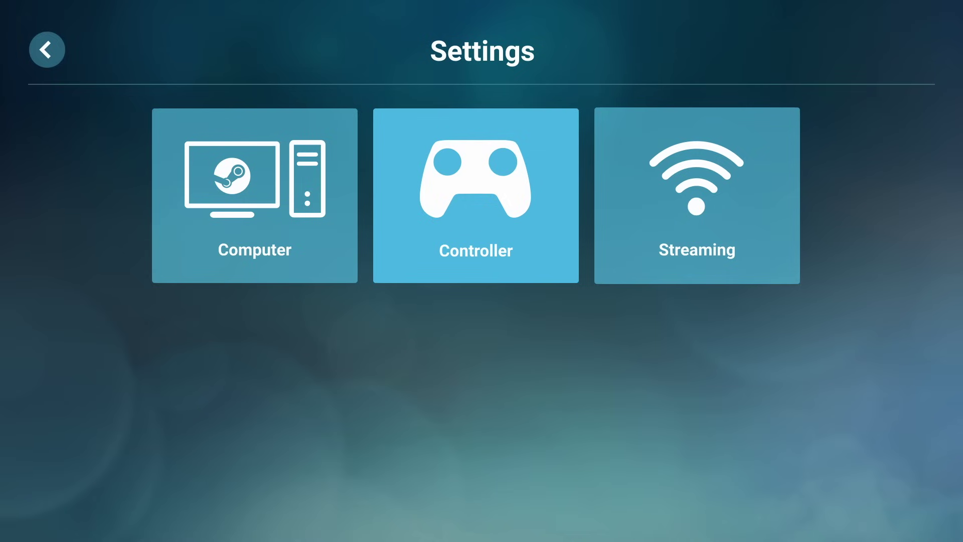
key(Escape)
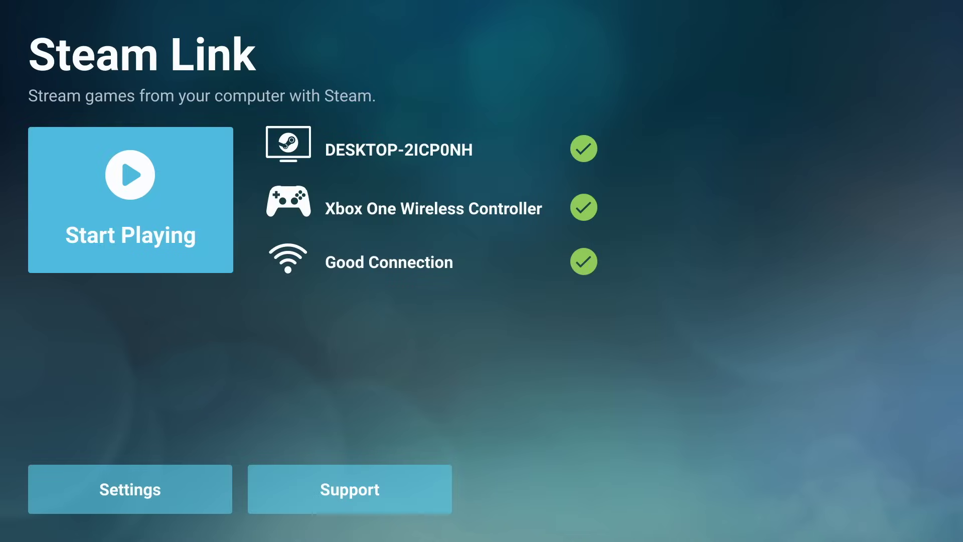
- Start the game streaming session and continue past the Android controller button mappings
key(Down)
key(Up)
key(Return)
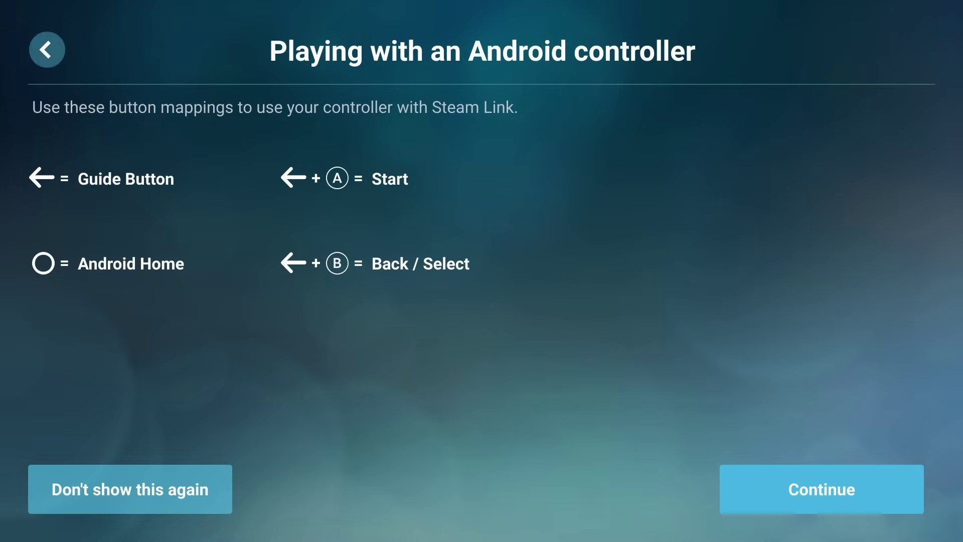
key(Left)
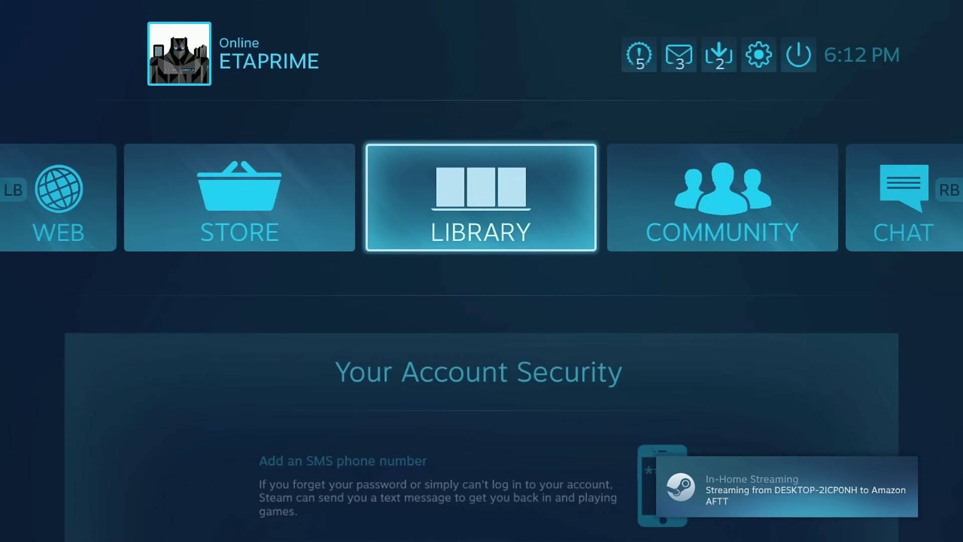
- Show the installed games in the Steam library
key(Return)
key(Down)
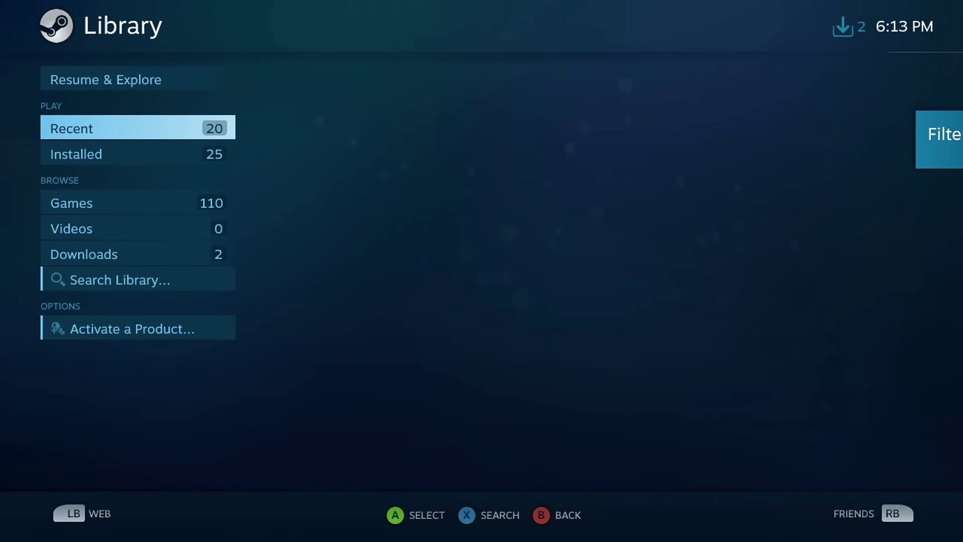
key(Down)
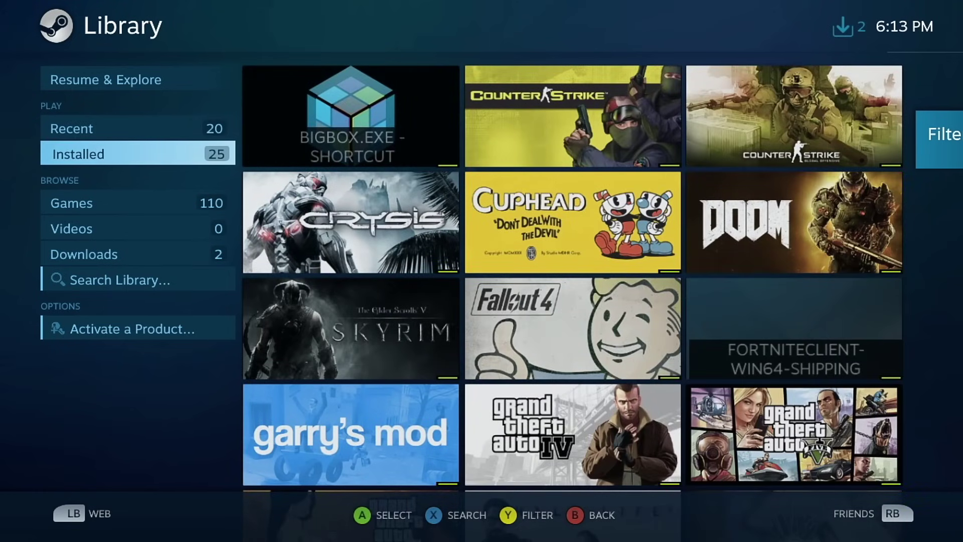
- Find Marvel vs. Capcom: Infinite among the installed games and launch it
key(Right)
key(Right)
key(Down)
key(Down)
key(Down)
key(Down)
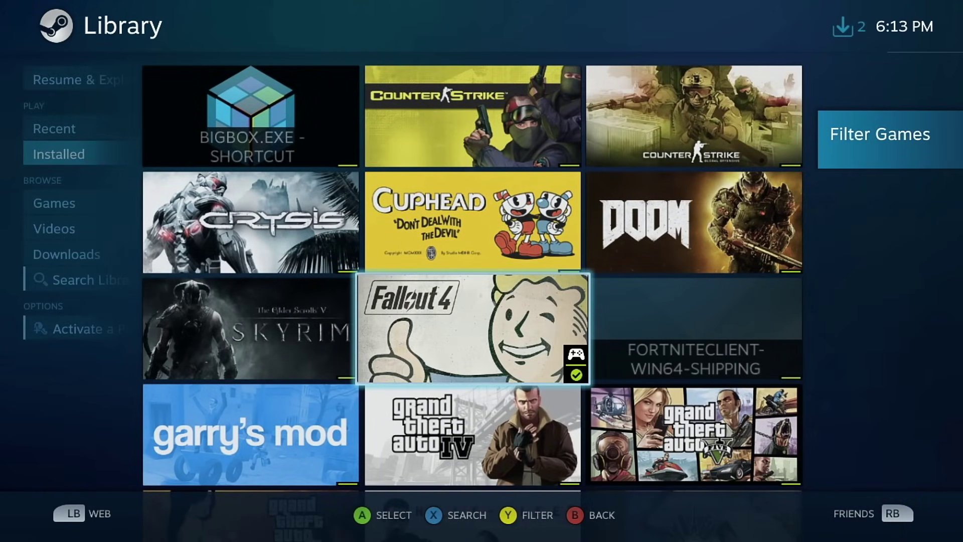
key(Up)
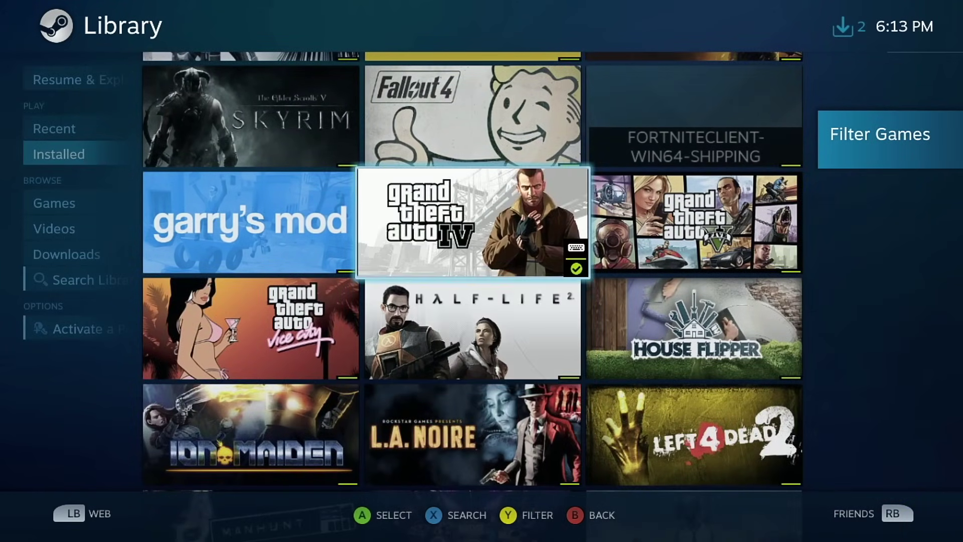
key(Down)
key(Down)
key(Down)
key(Down)
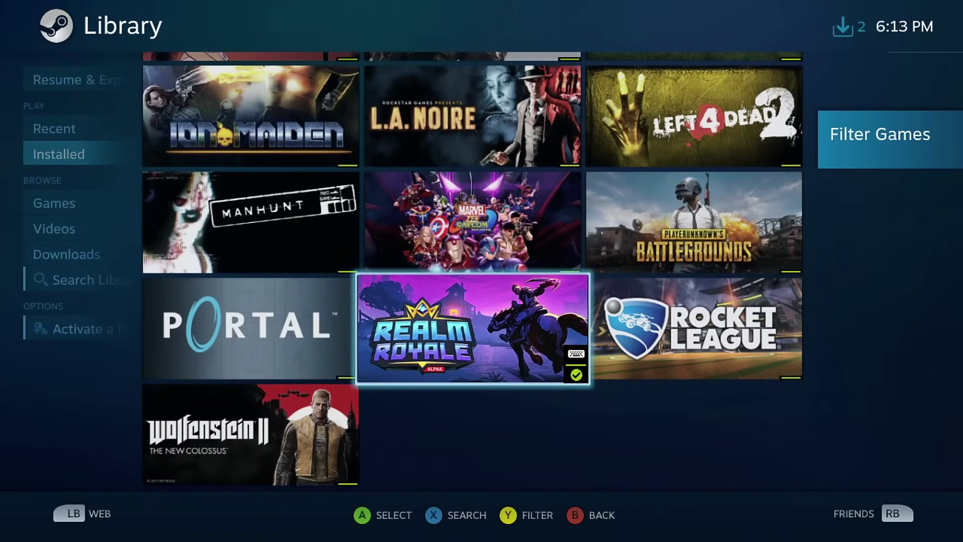
key(Up)
key(Return)
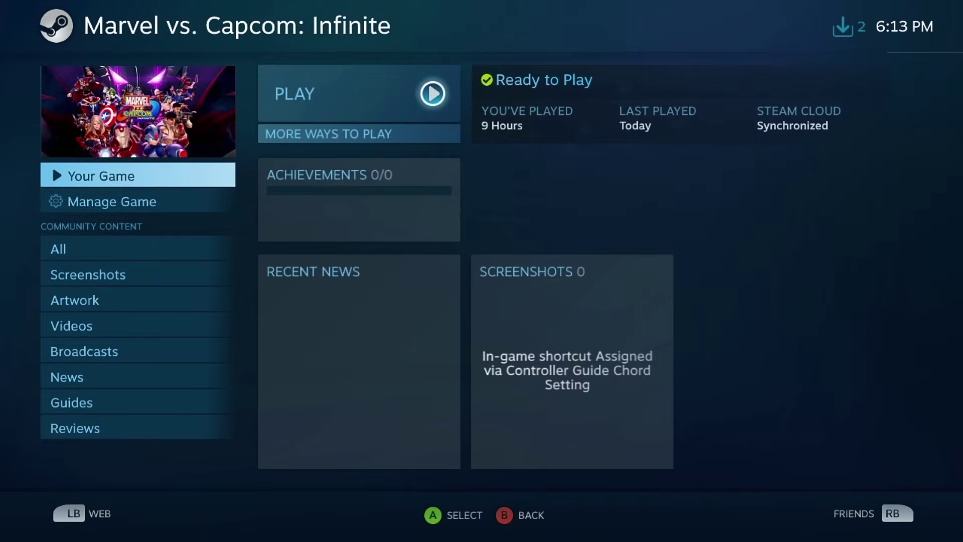
key(Return)
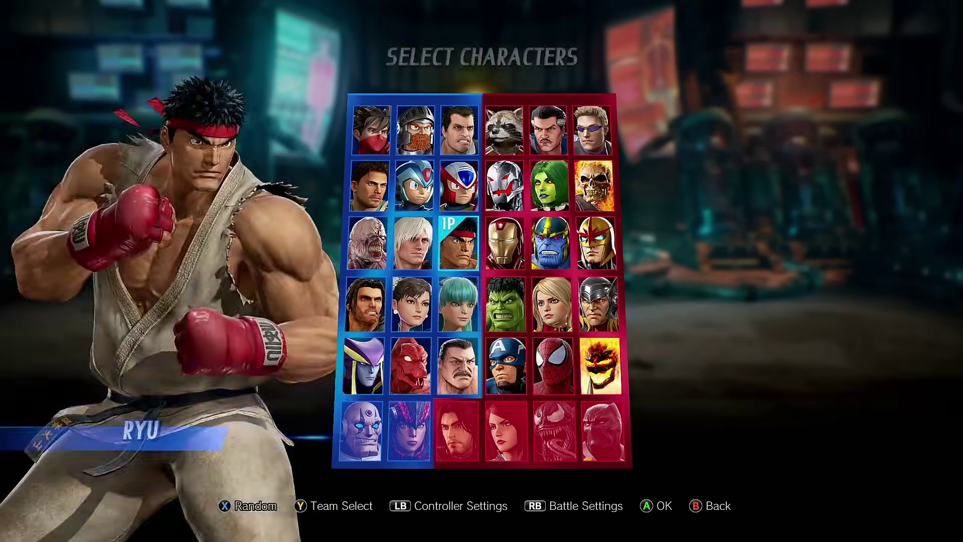
- Choose Ryu and Firebrand as the fighting team and confirm the selection for the match
key(Down)
key(Right)
key(Right)
key(Down)
key(Left)
key(Left)
key(Left)
key(Left)
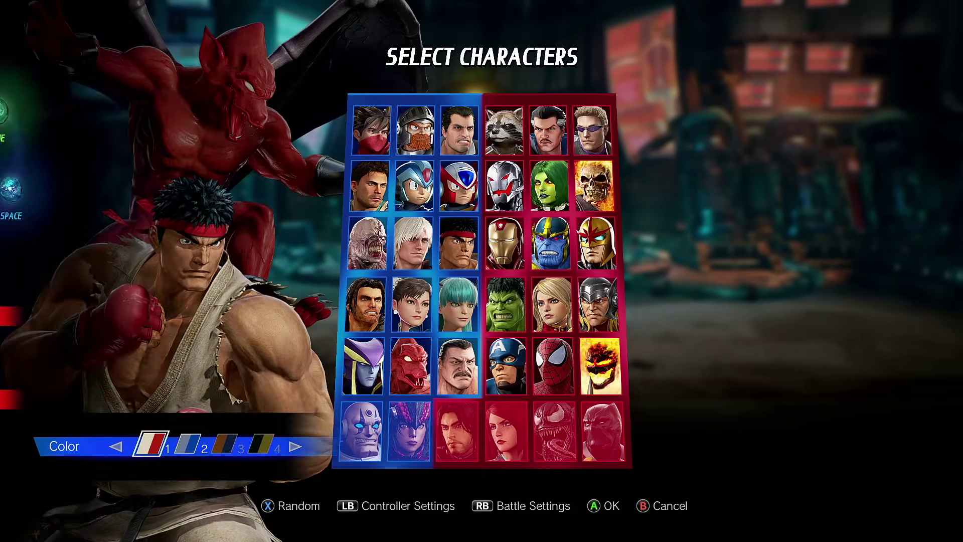
key(Return)
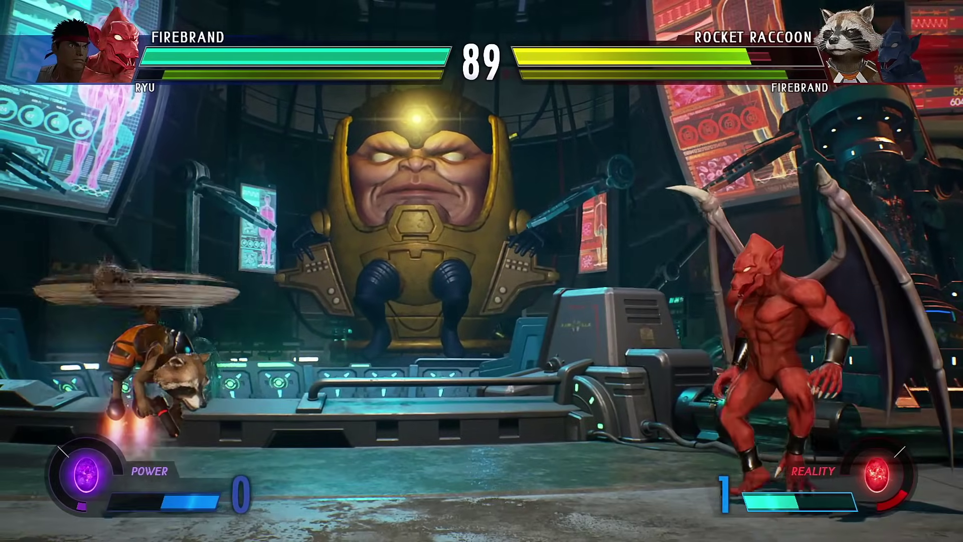
- Leave the match and quit Marvel vs. Capcom: Infinite, confirming the exit
key(Escape)
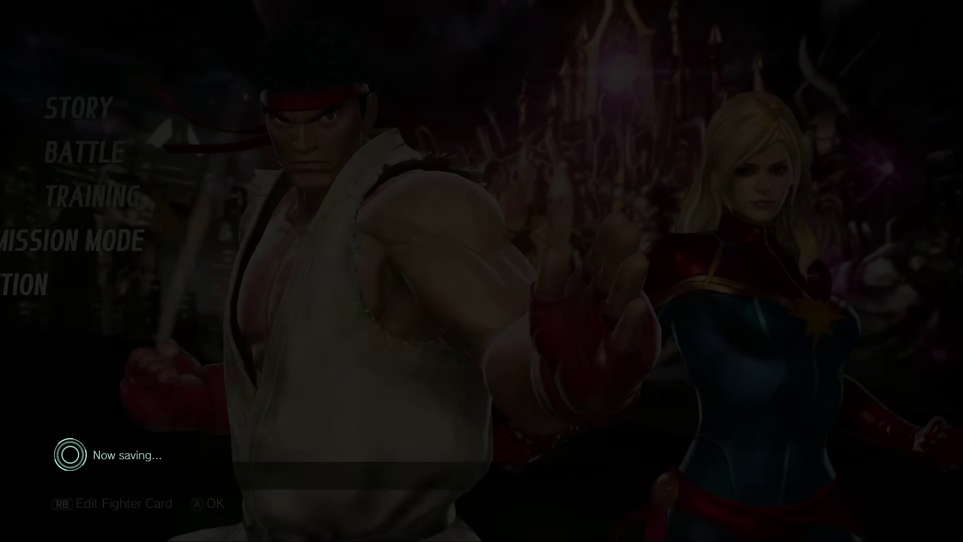
key(Up)
key(Return)
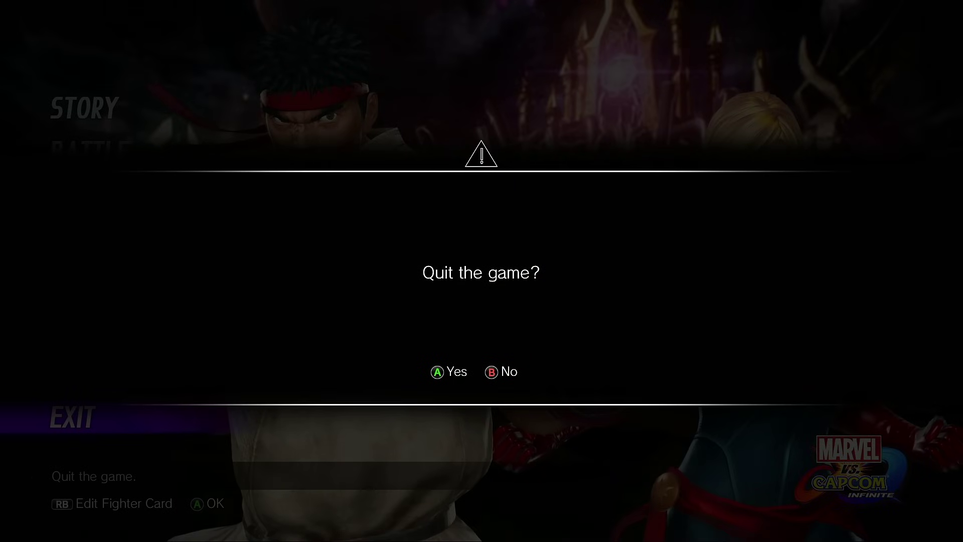
key(Return)
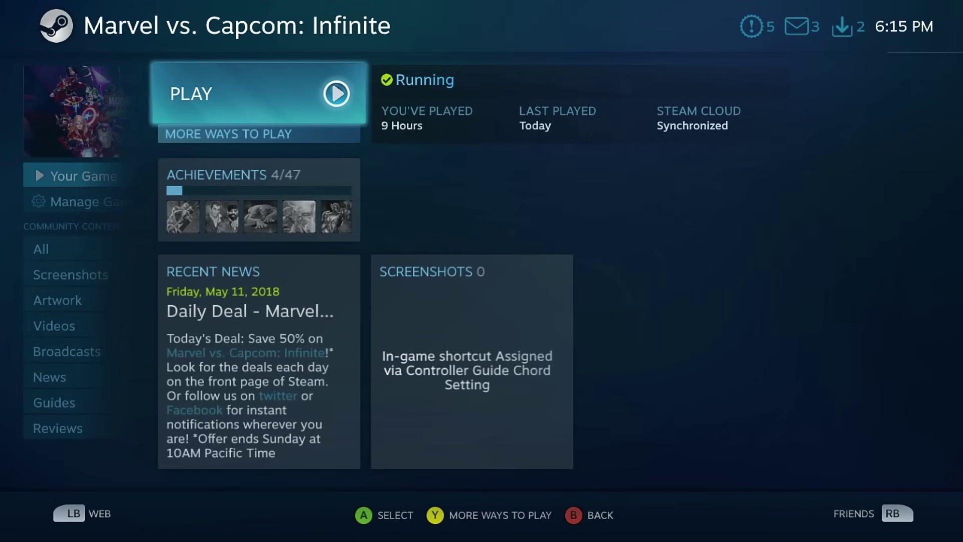
- Go back from the game's page through the library to the Big Picture home screen
key(Left)
key(Escape)
key(Left)
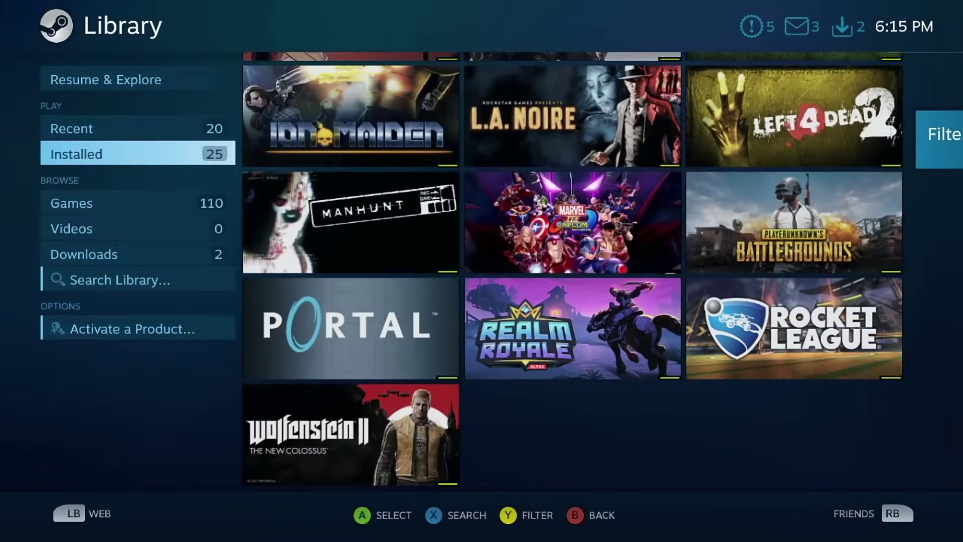
key(Escape)
- Stop the streaming session to the Fire TV device and leave Steam Link
key(Up)
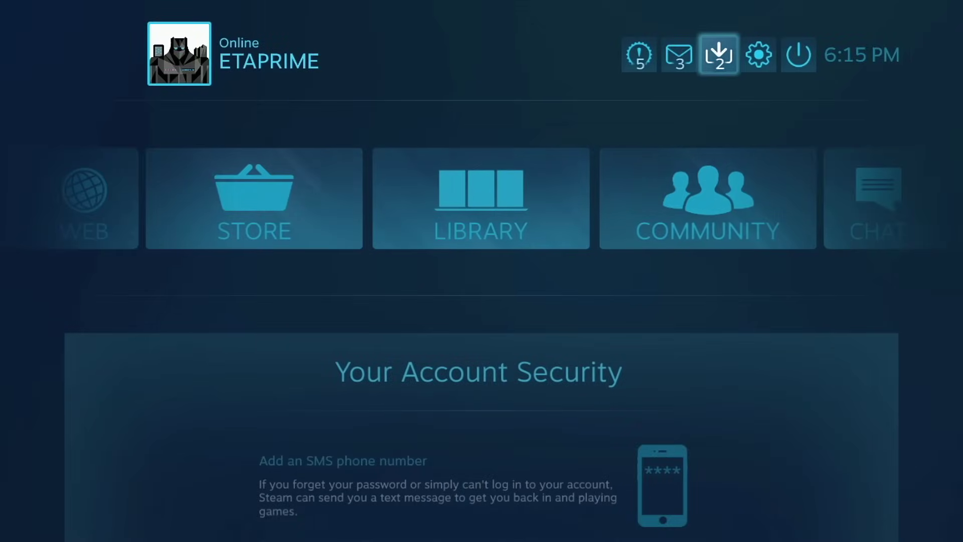
key(Down)
key(Right)
key(Up)
key(Right)
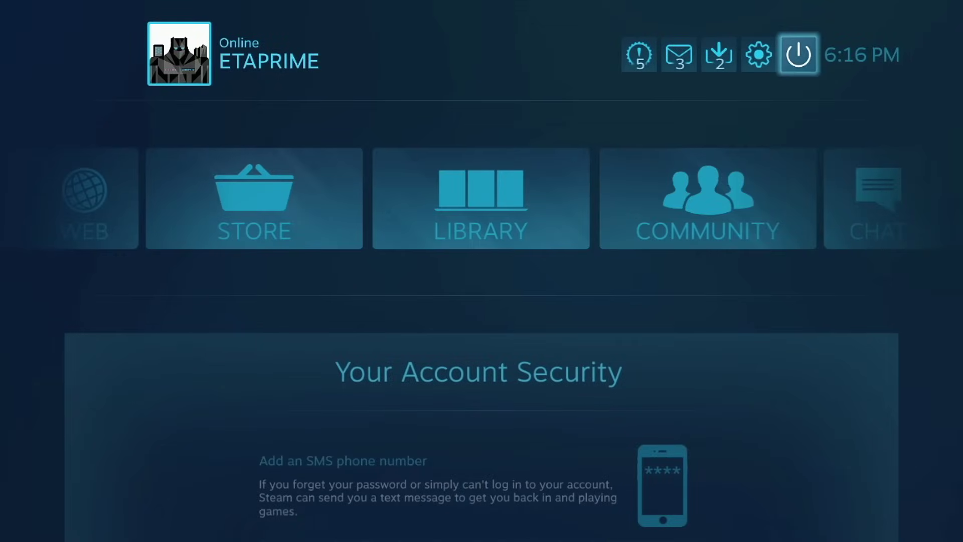
key(Return)
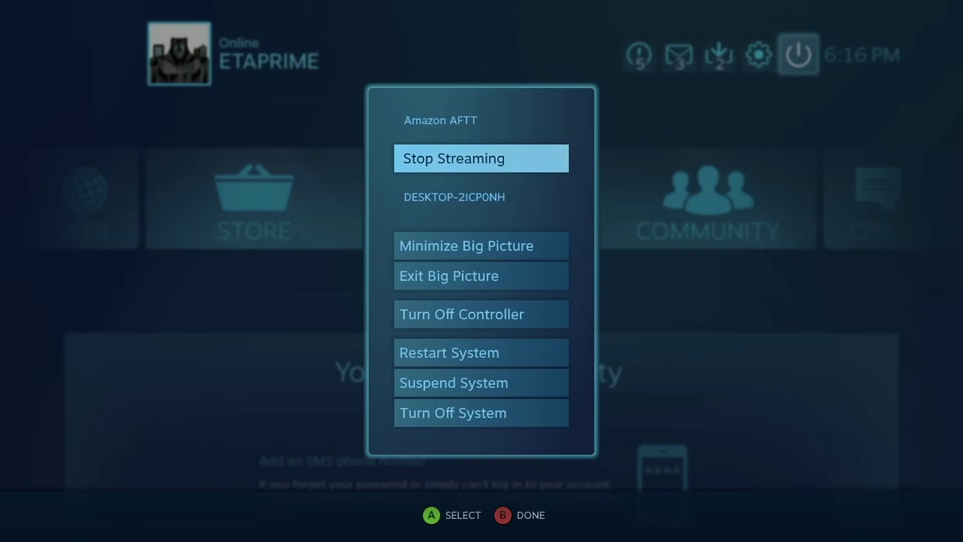
key(Escape)
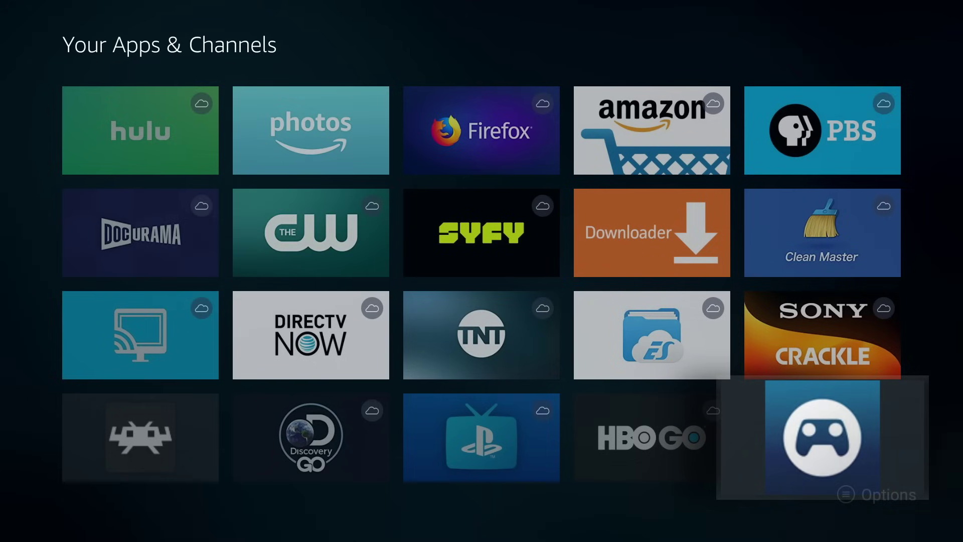
- Return to the Fire TV home screen and go to Steam Link among the recent apps
key(Escape)
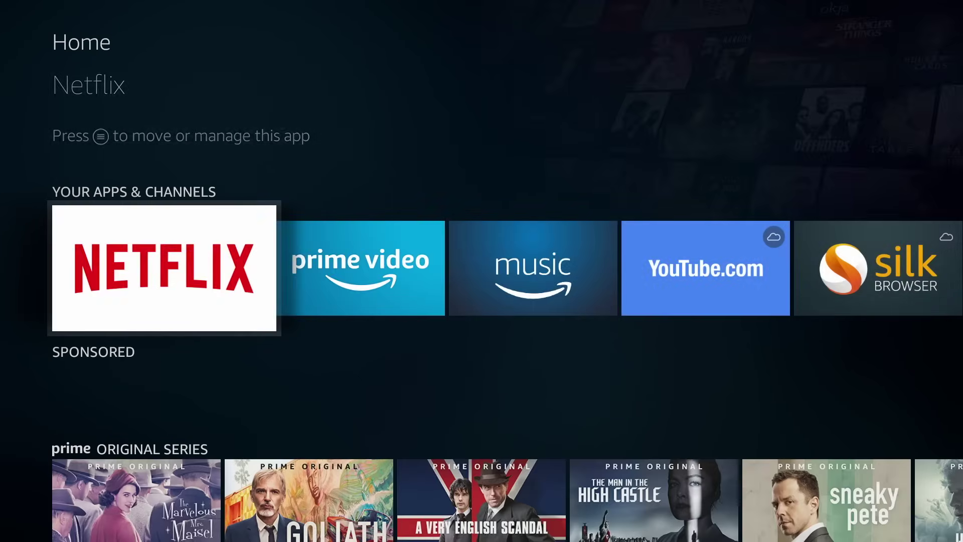
key(Up)
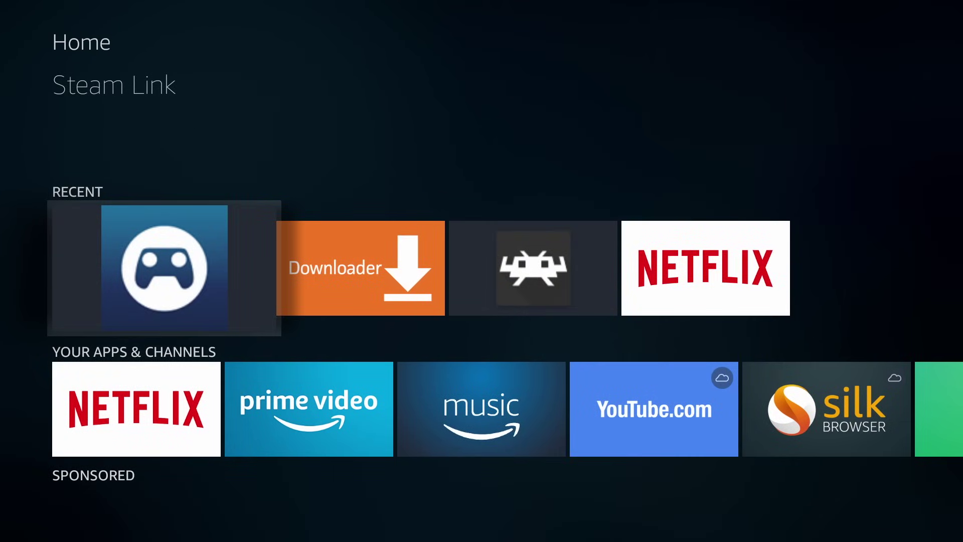
key(Right)
key(Right)
key(Left)
key(Left)
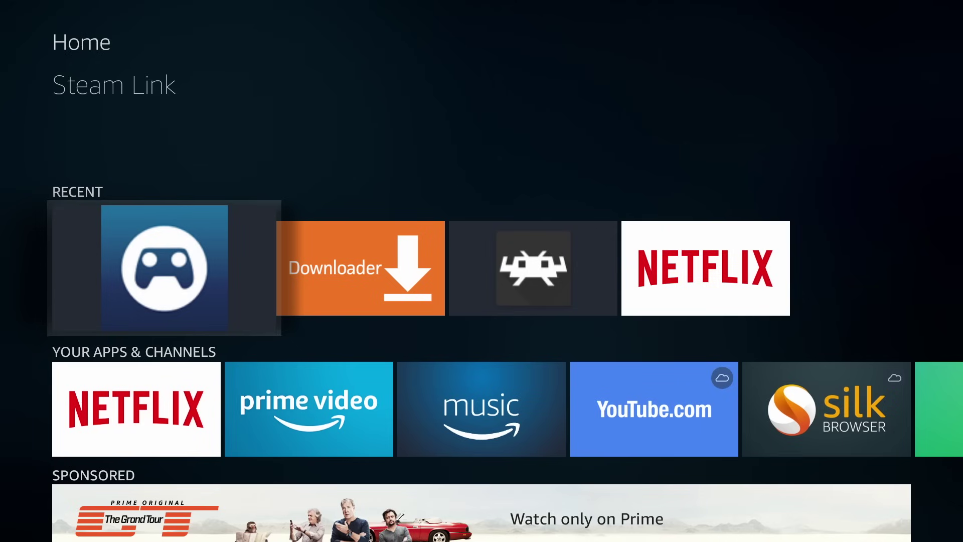
key(Down)
key(Right)
key(Up)
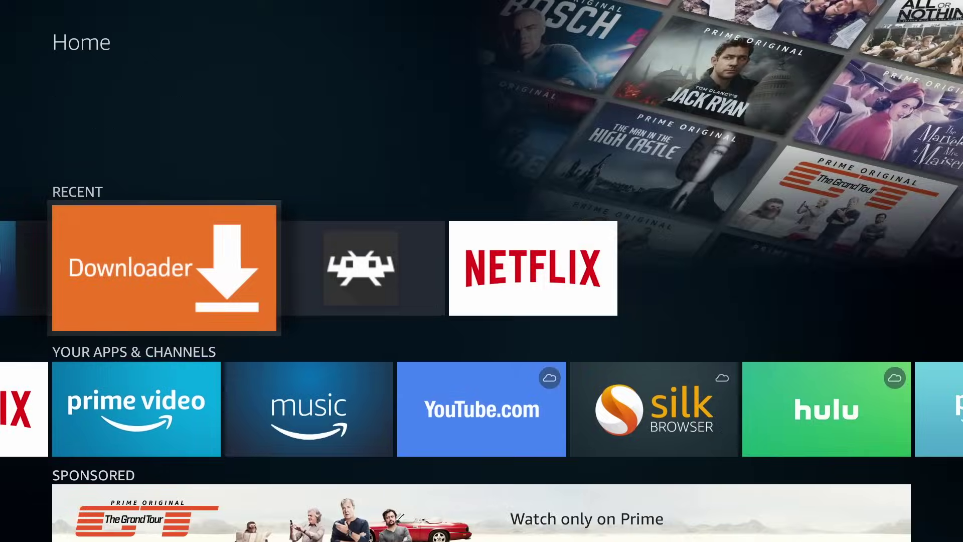
key(Left)
key(Right)
key(Right)
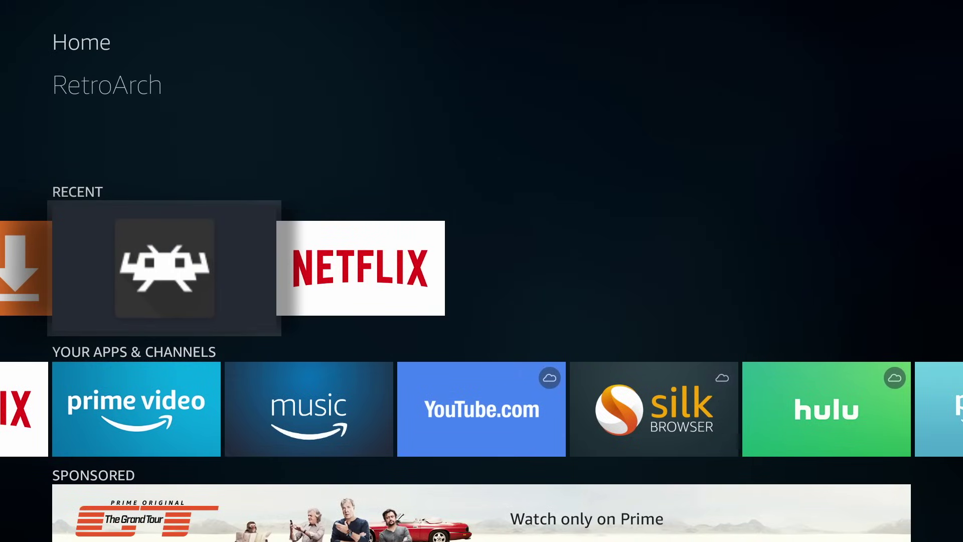